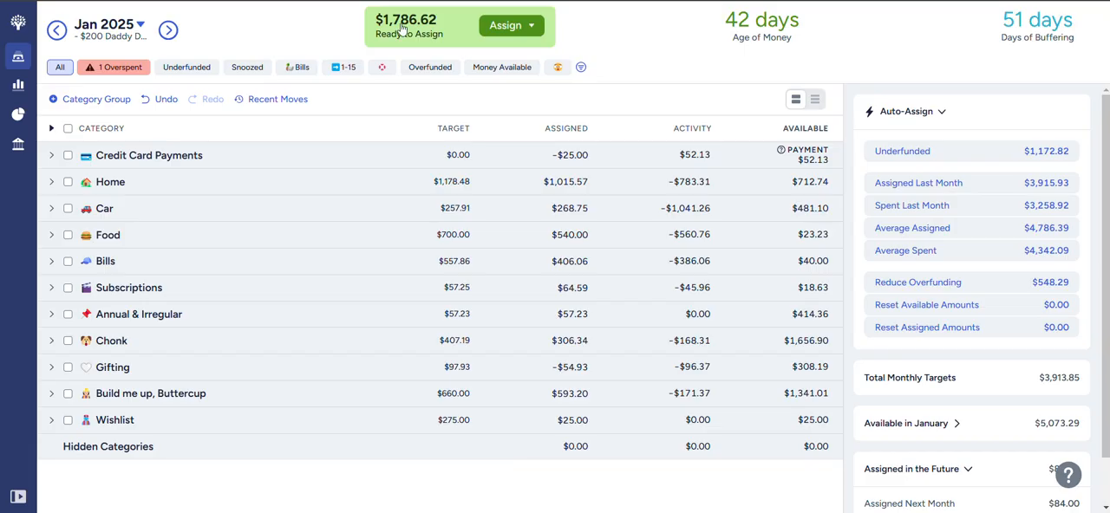
- Expand the Home group and add $308.74 to the amount assigned to Mortgage for January 2025
{"action": "mouse_move", "coordinate": [144, 44]}
{"action": "left_click", "coordinate": [51, 182]}
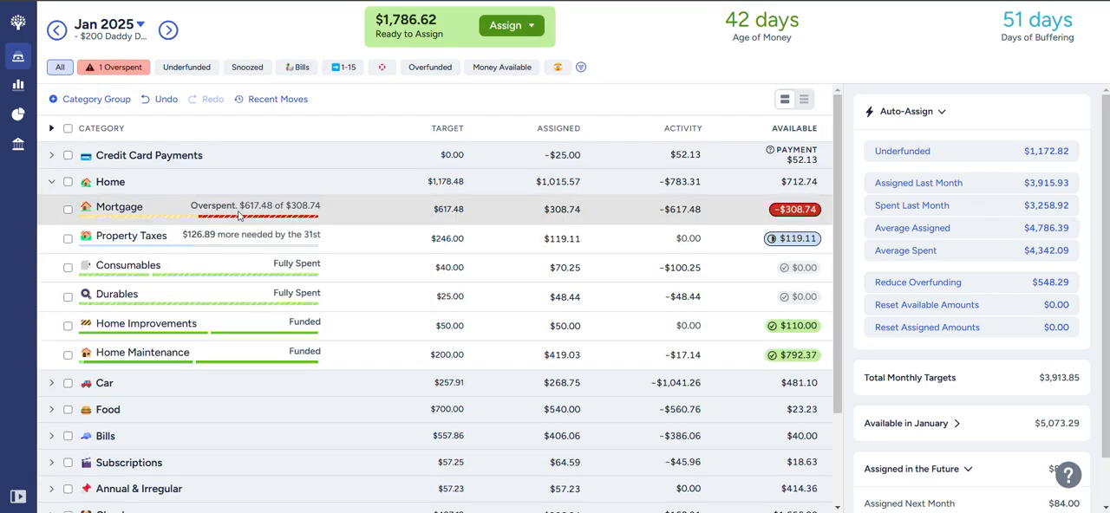
{"action": "left_click", "coordinate": [556, 210]}
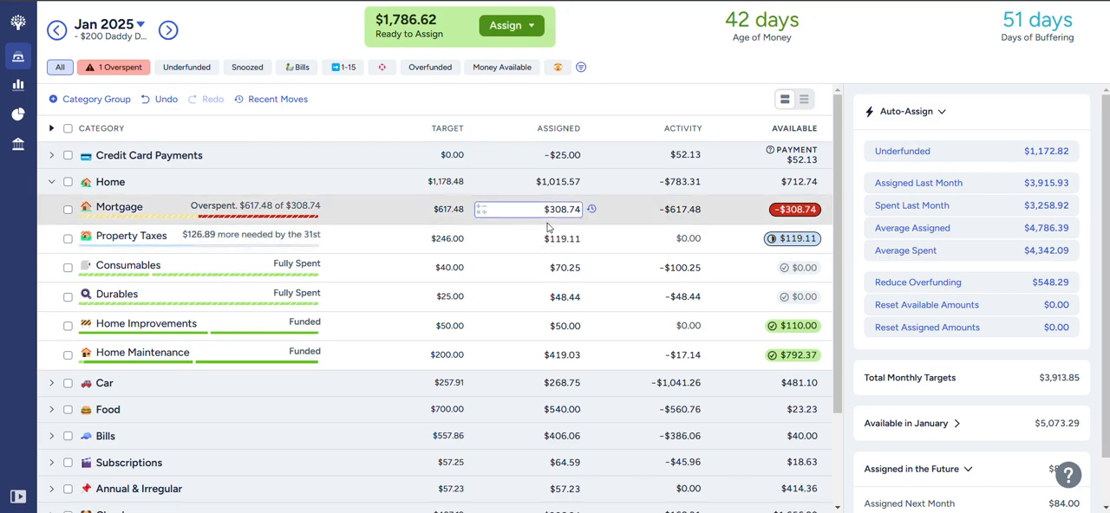
{"action": "left_click", "coordinate": [555, 213]}
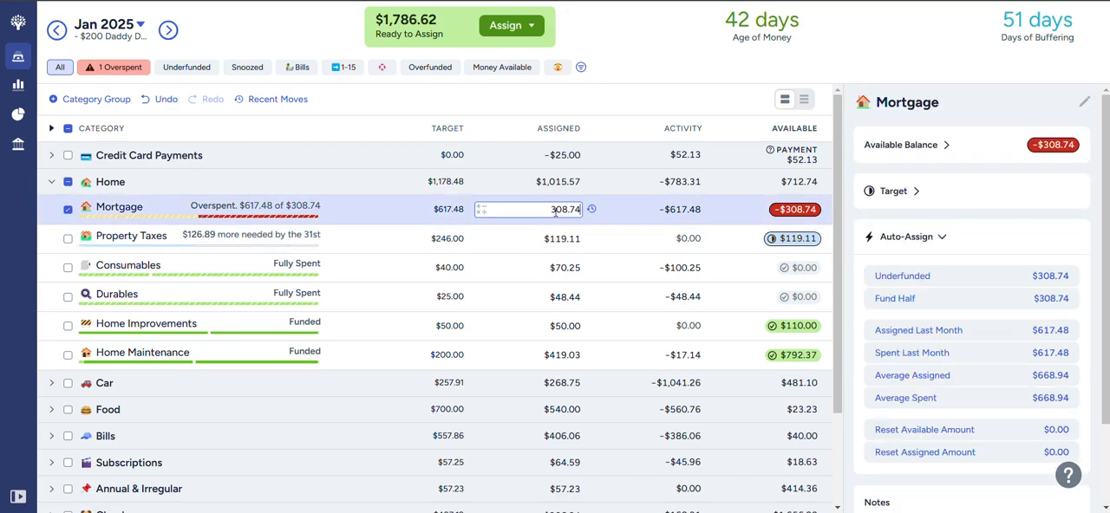
{"action": "type", "text": "+308.74"}
{"action": "key", "text": "Return"}
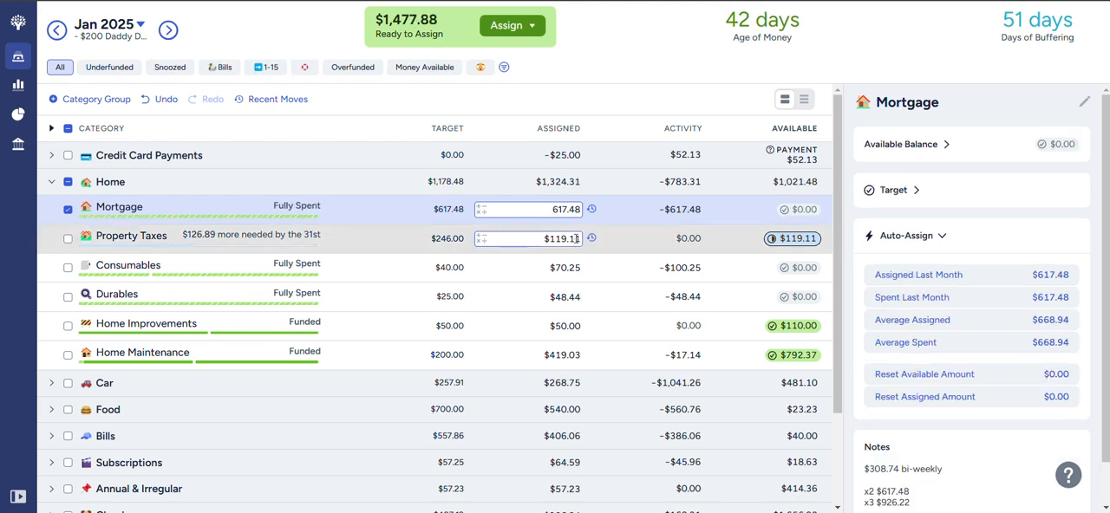
- Add $126.89 to the amount assigned to Property Taxes and collapse the Home group
{"action": "left_click", "coordinate": [576, 239]}
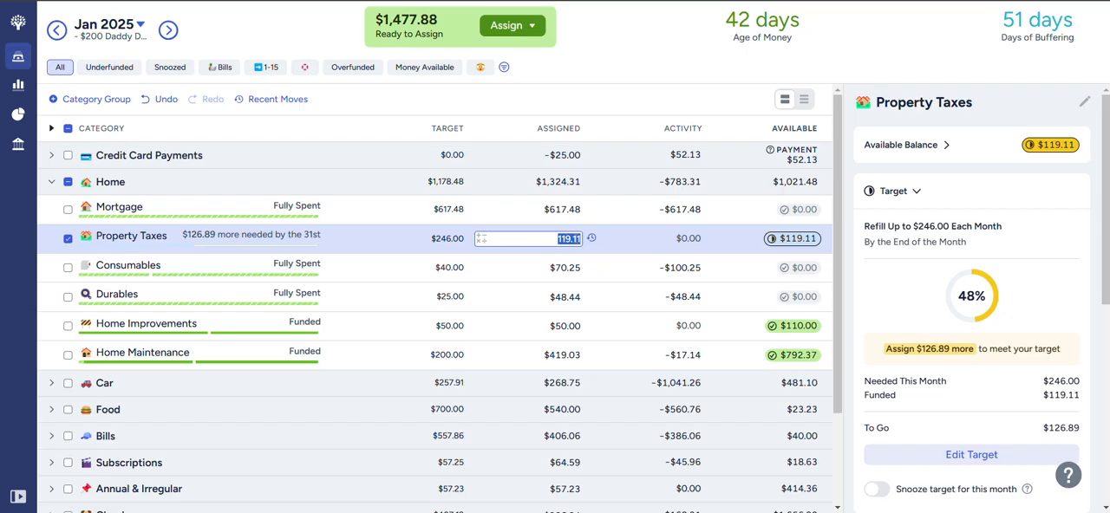
{"action": "left_click", "coordinate": [575, 240]}
{"action": "type", "text": "+126.89"}
{"action": "key", "text": "Return"}
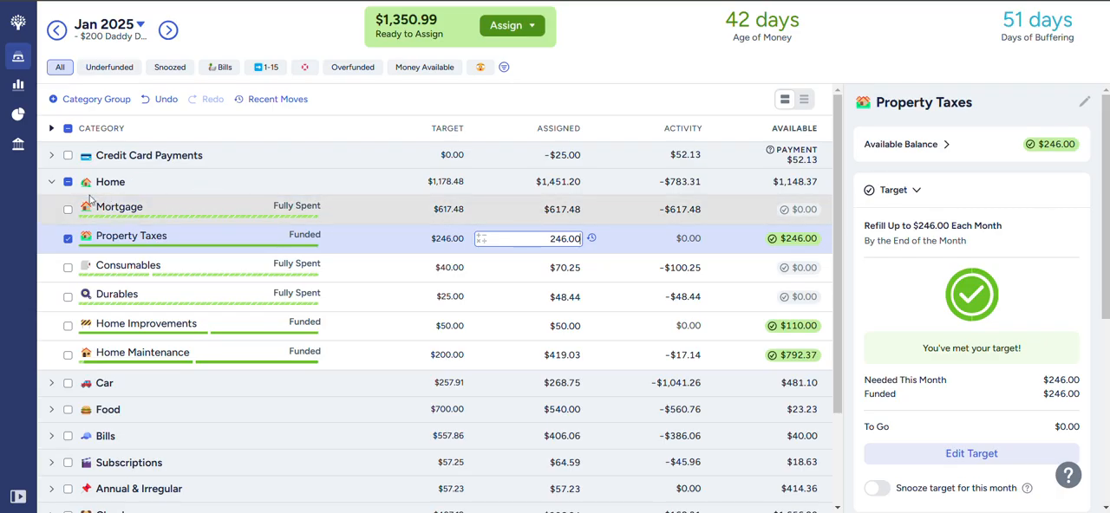
{"action": "left_click", "coordinate": [51, 184]}
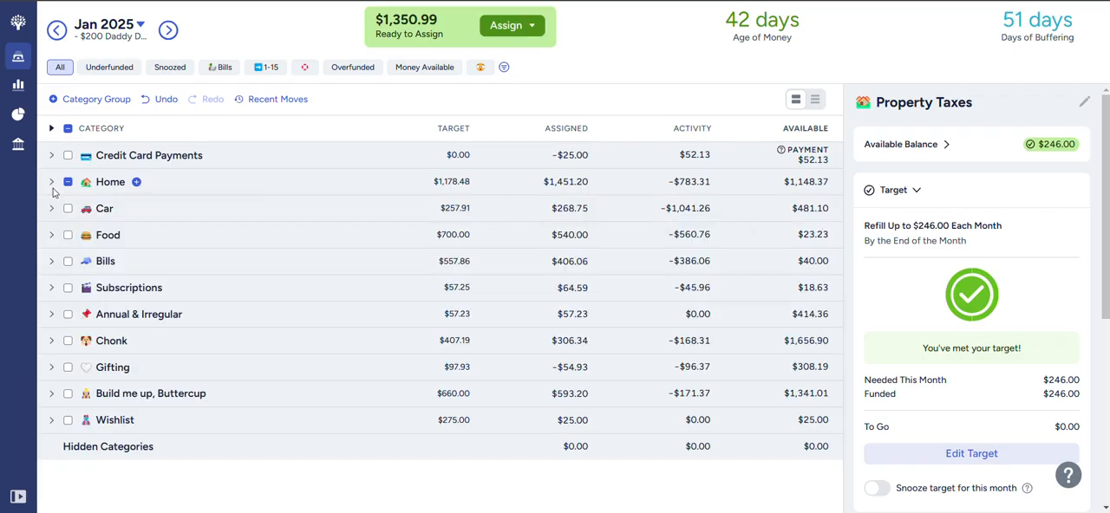
- Review the Car group's categories and add $81.35 to the amount assigned to Dining Out in the Food group
{"action": "left_click", "coordinate": [51, 209]}
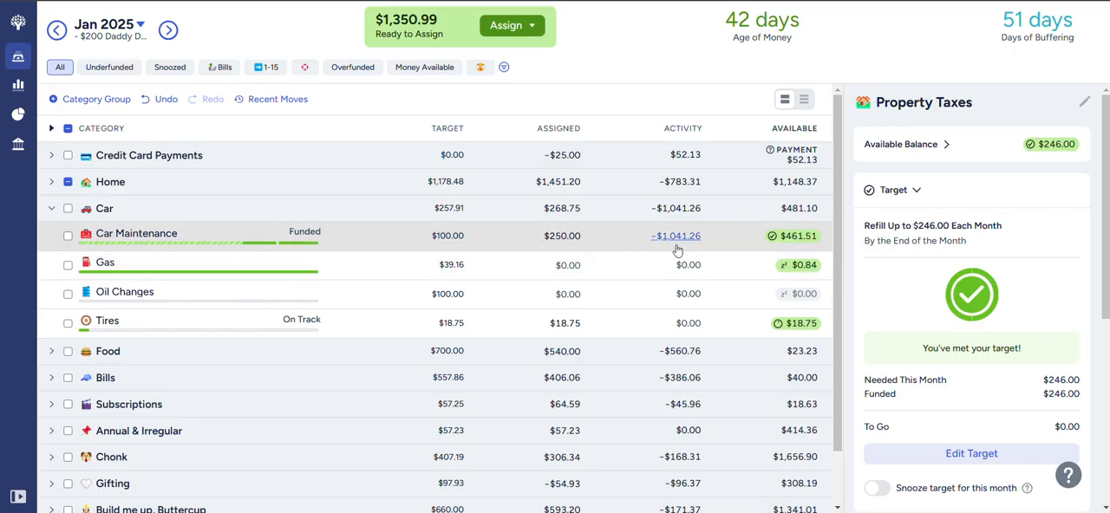
{"action": "mouse_move", "coordinate": [795, 245]}
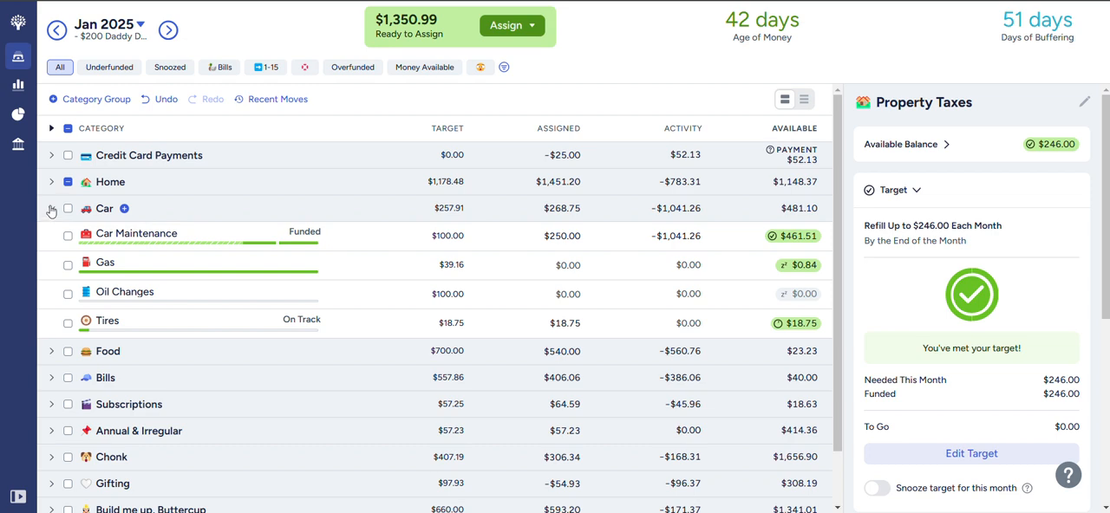
{"action": "left_click", "coordinate": [51, 209]}
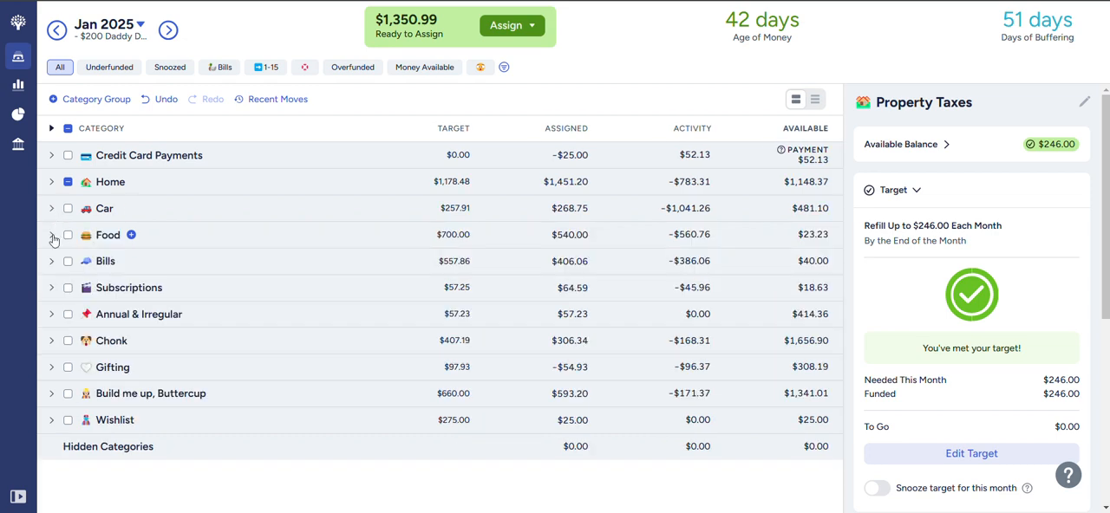
{"action": "left_click", "coordinate": [51, 236]}
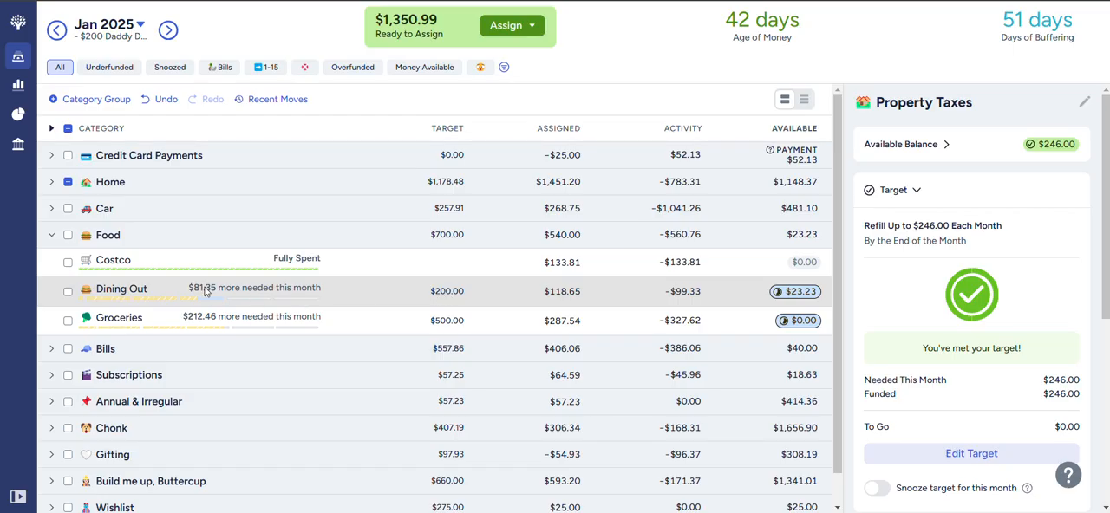
{"action": "left_click", "coordinate": [574, 292]}
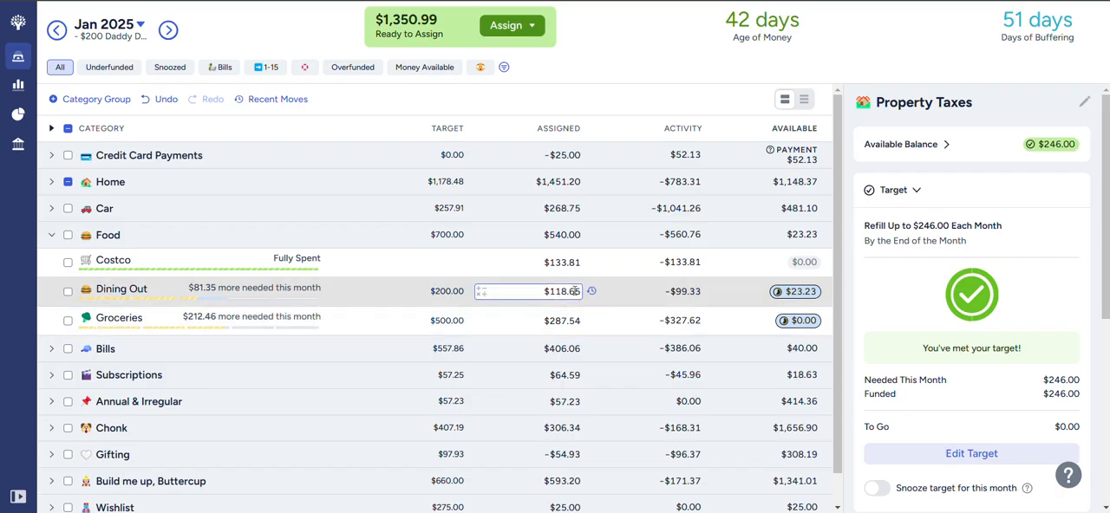
{"action": "left_click", "coordinate": [577, 292]}
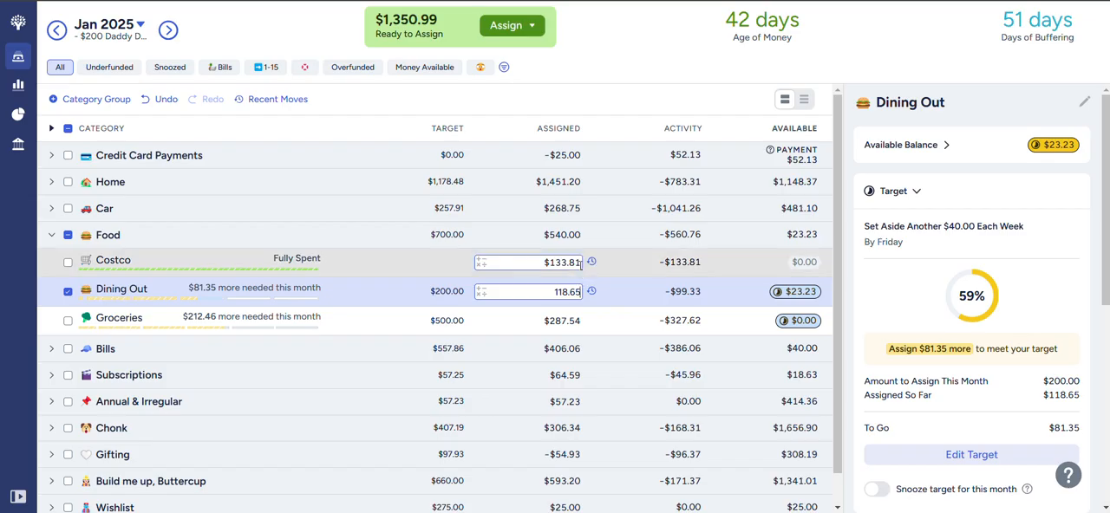
{"action": "type", "text": "+81.35"}
{"action": "key", "text": "Return"}
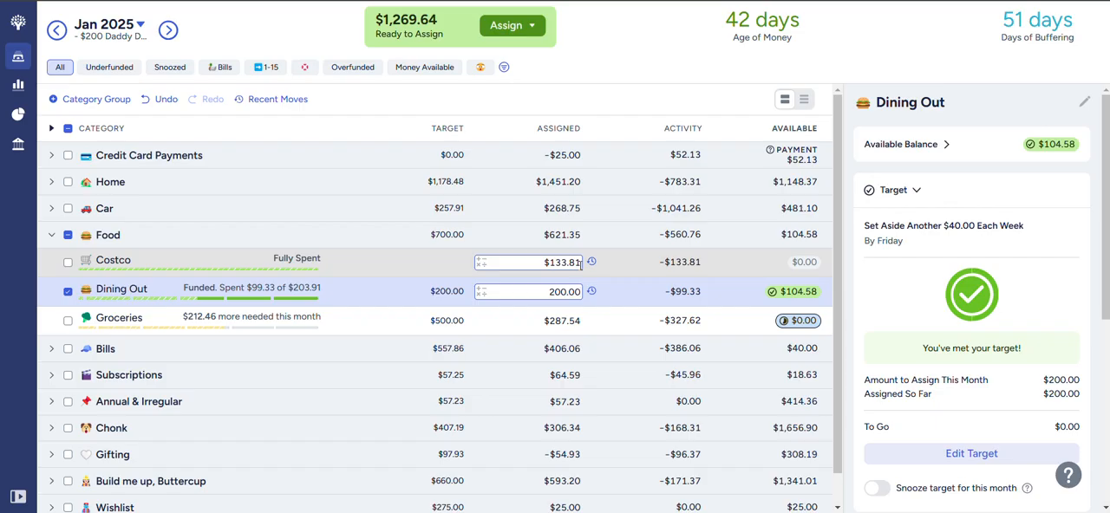
- Add $212.46 to the amount assigned to Groceries and collapse the Food group
{"action": "left_click", "coordinate": [580, 321]}
{"action": "left_click", "coordinate": [582, 323]}
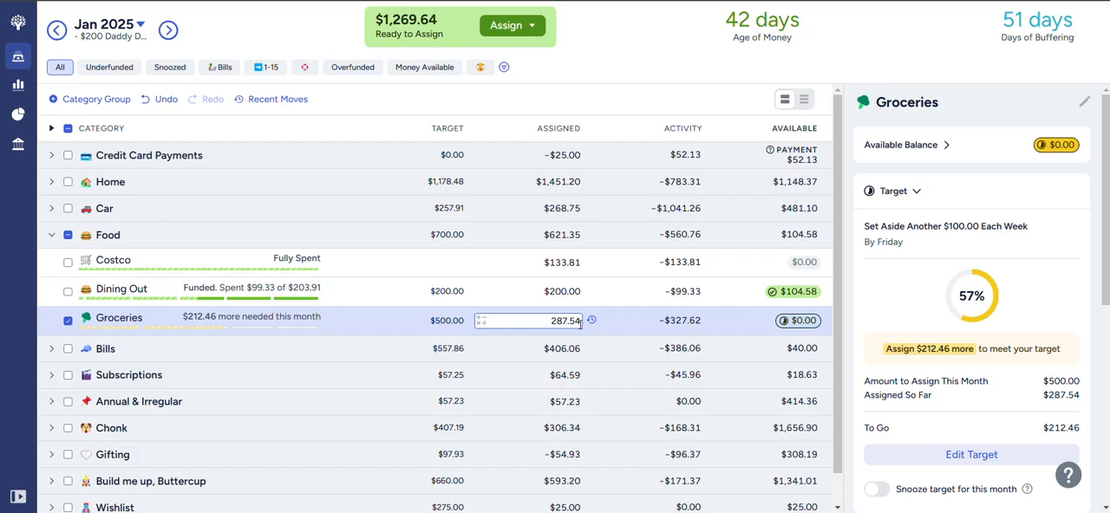
{"action": "type", "text": "+212.46"}
{"action": "key", "text": "Return"}
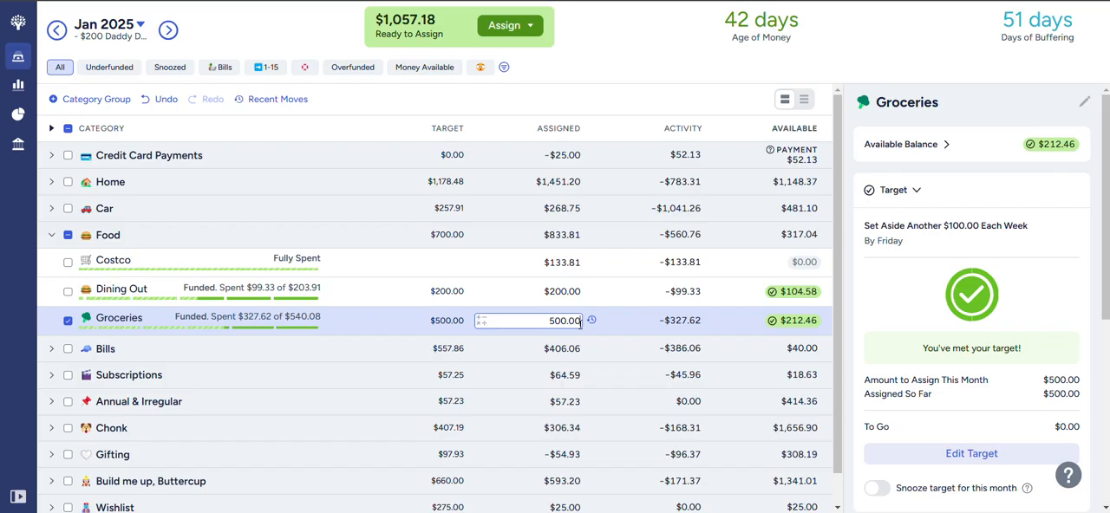
{"action": "left_click", "coordinate": [52, 235]}
- Expand the Bills group and assign $67.80 to the 24 | Rogers category
{"action": "left_click", "coordinate": [52, 262]}
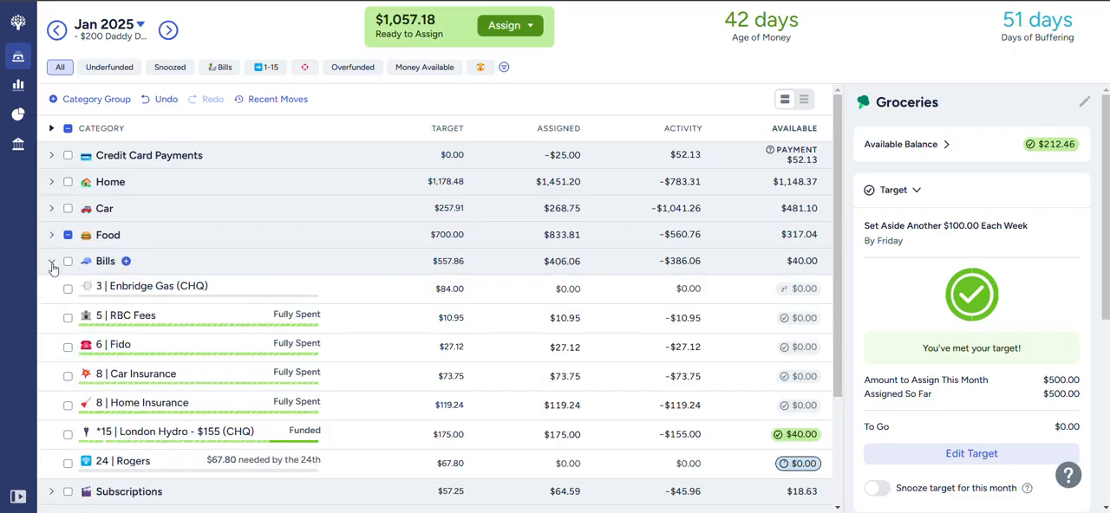
{"action": "scroll", "coordinate": [126, 264], "scroll_direction": "down", "scroll_amount": 1}
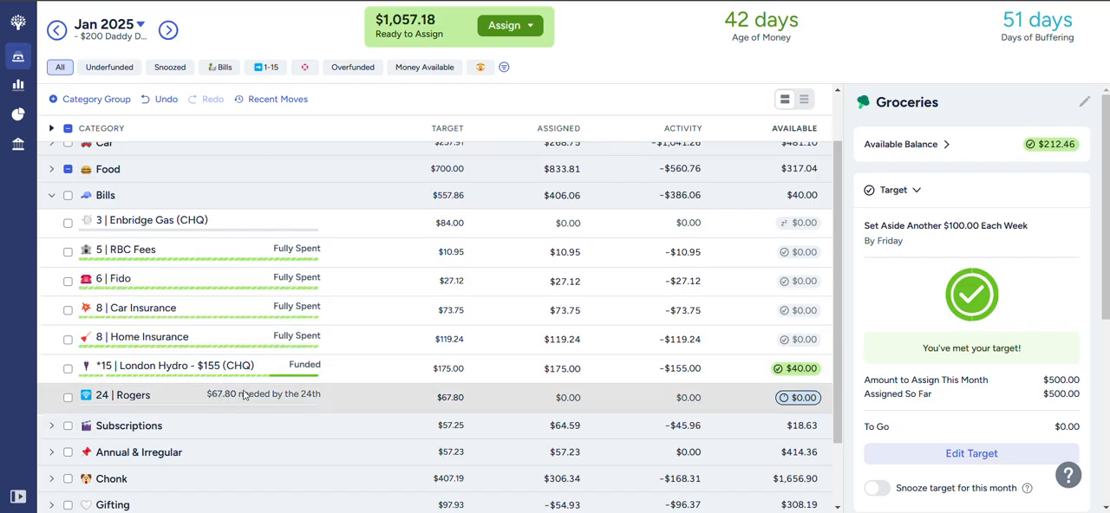
{"action": "left_click", "coordinate": [495, 398]}
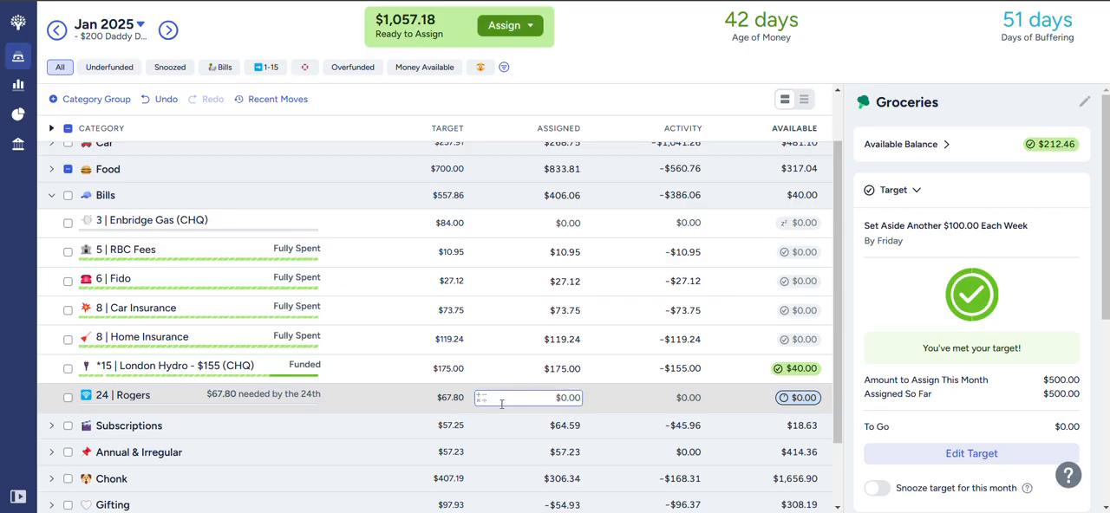
{"action": "left_click", "coordinate": [553, 398]}
{"action": "type", "text": "67.80"}
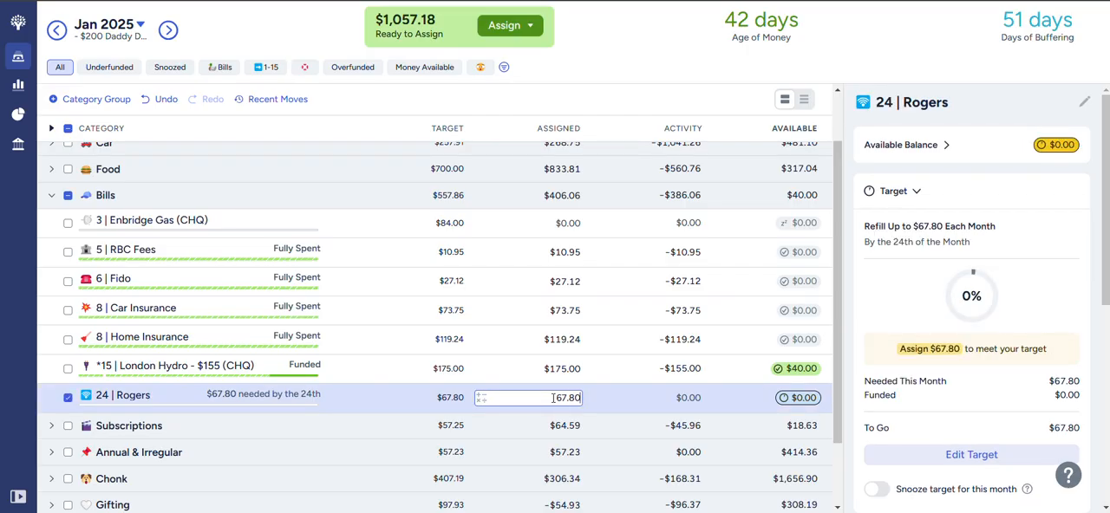
{"action": "key", "text": "Return"}
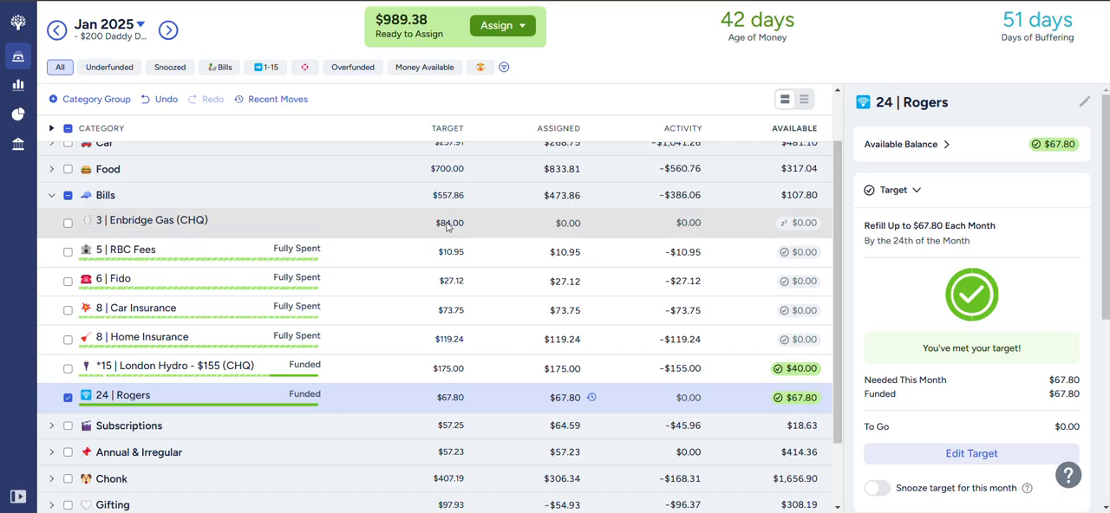
- Expand the Subscriptions group and review the funding status of its categories alongside the Bills
{"action": "left_click", "coordinate": [480, 225]}
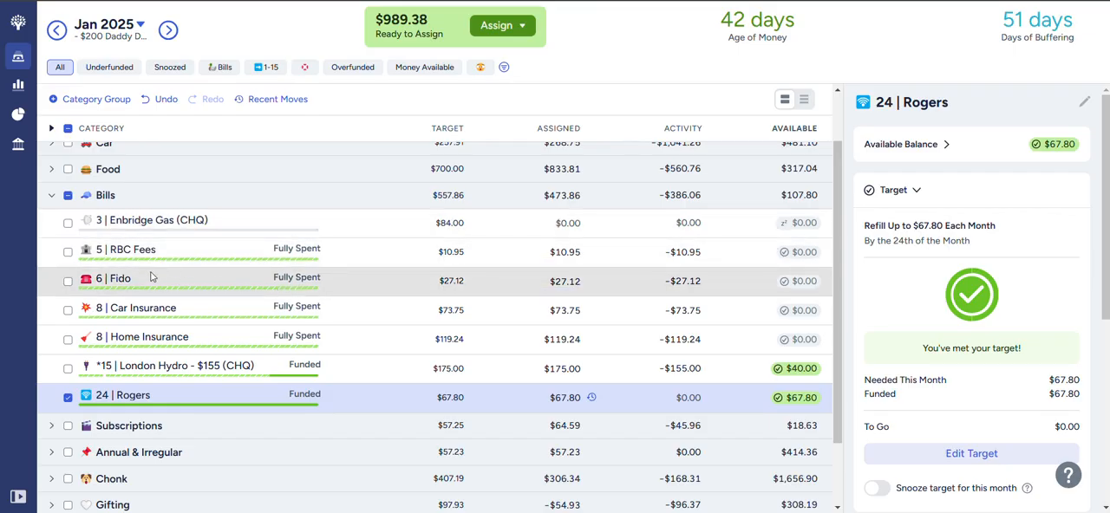
{"action": "scroll", "coordinate": [117, 381], "scroll_direction": "down", "scroll_amount": 1}
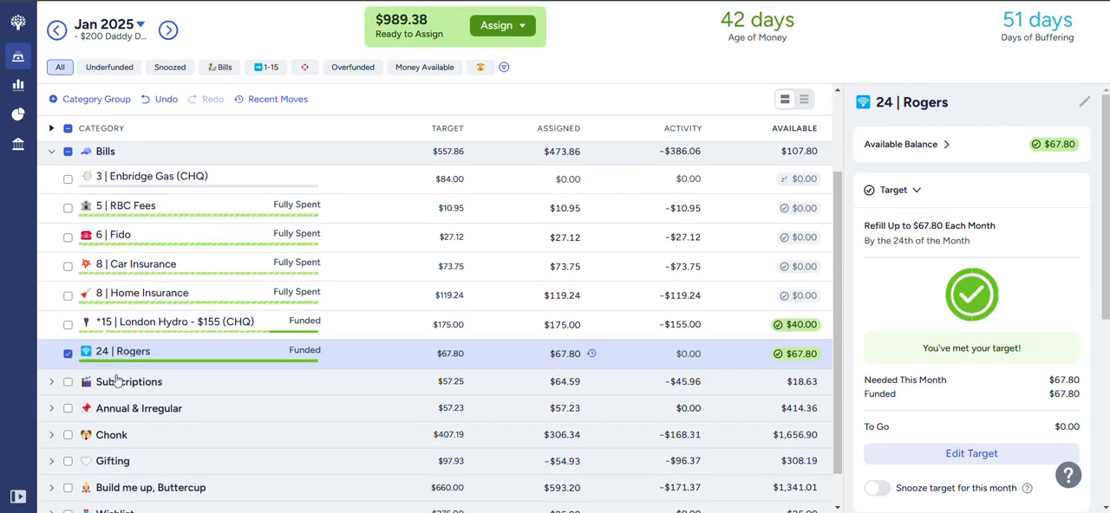
{"action": "left_click", "coordinate": [50, 363]}
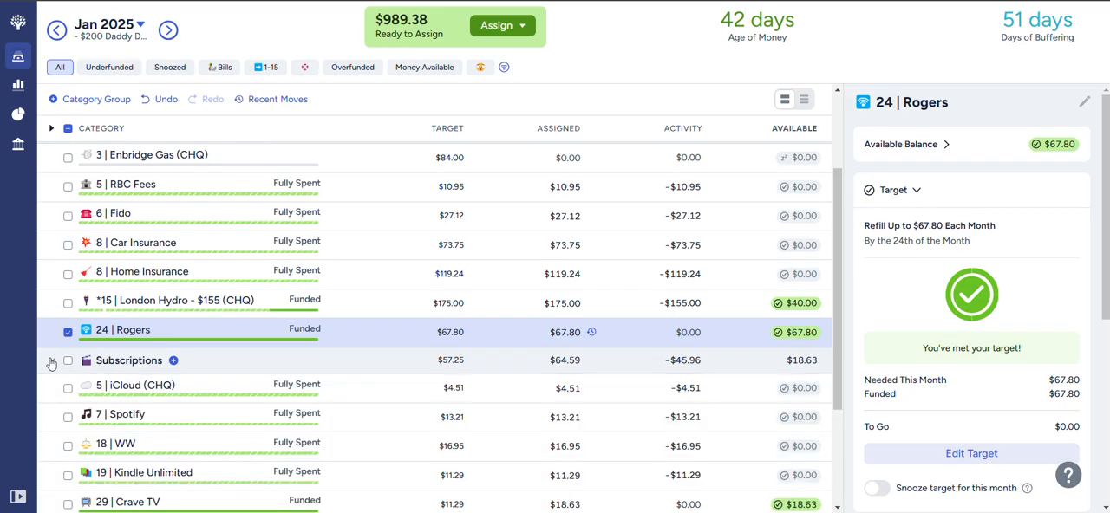
{"action": "scroll", "coordinate": [143, 369], "scroll_direction": "down", "scroll_amount": 1}
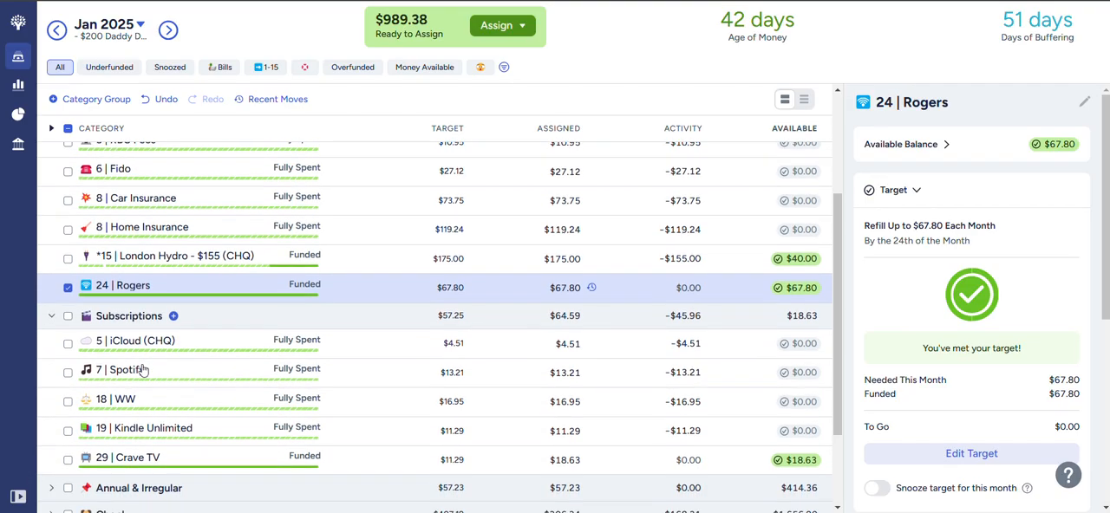
{"action": "scroll", "coordinate": [144, 371], "scroll_direction": "up", "scroll_amount": 2}
{"action": "scroll", "coordinate": [143, 369], "scroll_direction": "up", "scroll_amount": 2}
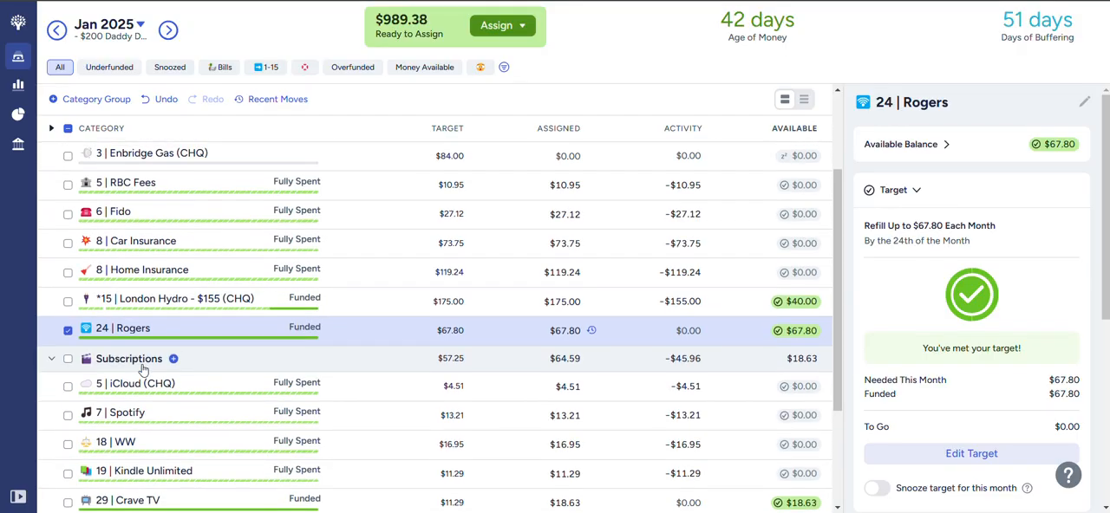
- Filter the budget to the 1-15 view and check the funding of its Food categories
{"action": "left_click", "coordinate": [272, 68]}
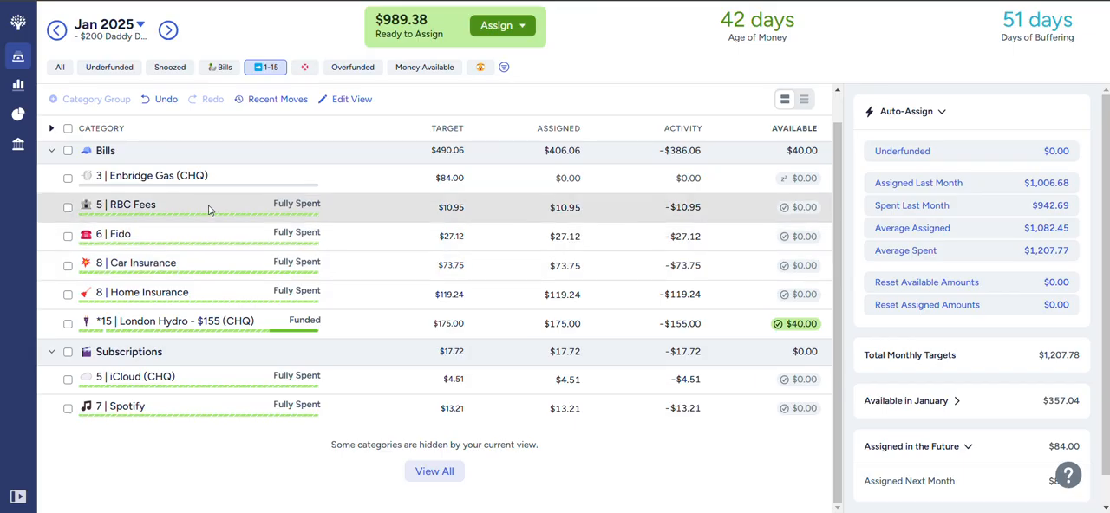
{"action": "scroll", "coordinate": [53, 196], "scroll_direction": "up", "scroll_amount": 1}
{"action": "scroll", "coordinate": [52, 195], "scroll_direction": "up", "scroll_amount": 1}
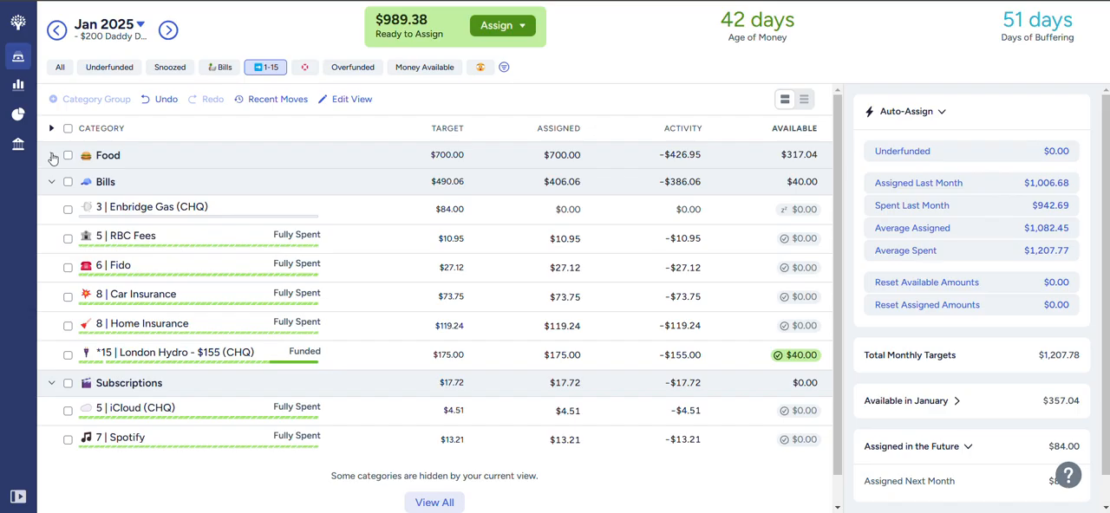
{"action": "left_click", "coordinate": [52, 157]}
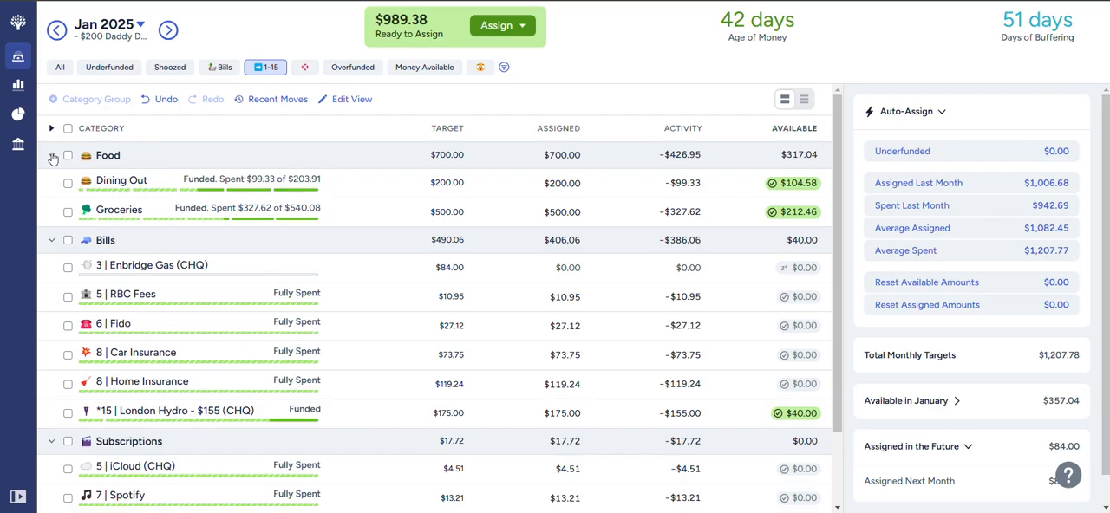
{"action": "left_click", "coordinate": [52, 156]}
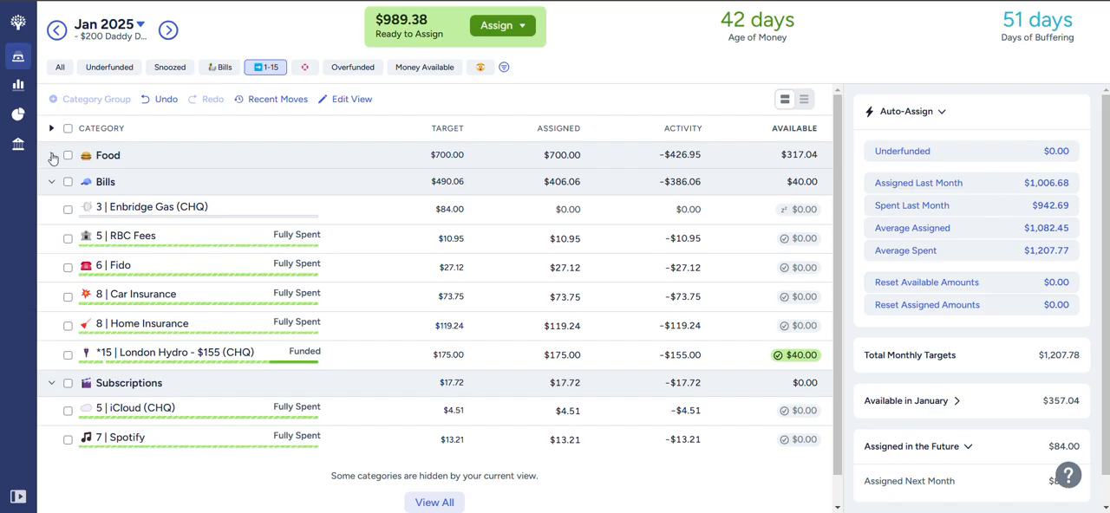
- Auto-assign the underfunded amounts for 5 | RBC Fees, 6 | Fido and 5 | iCloud (CHQ) in February 2025
{"action": "left_click", "coordinate": [69, 240]}
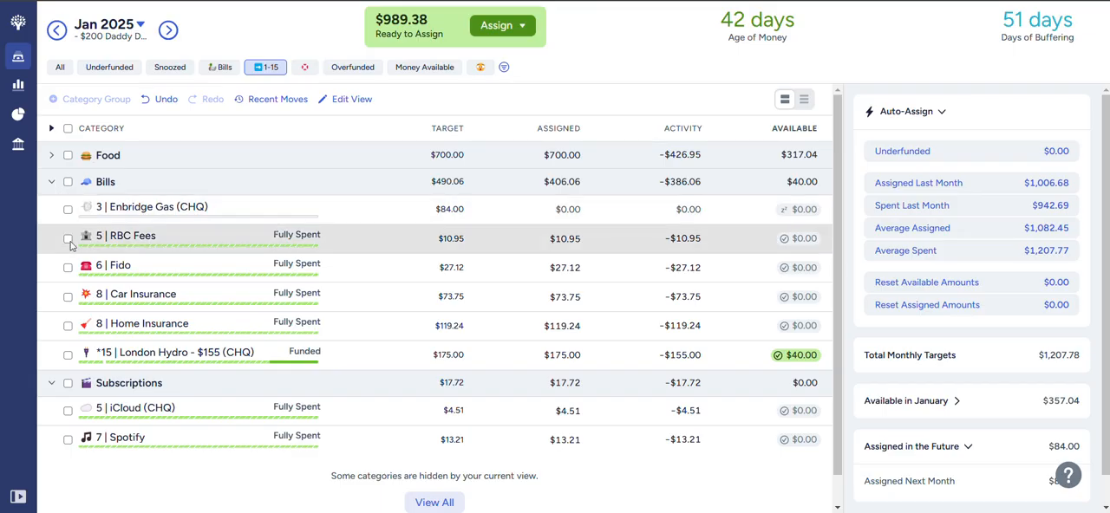
{"action": "left_click", "coordinate": [69, 268]}
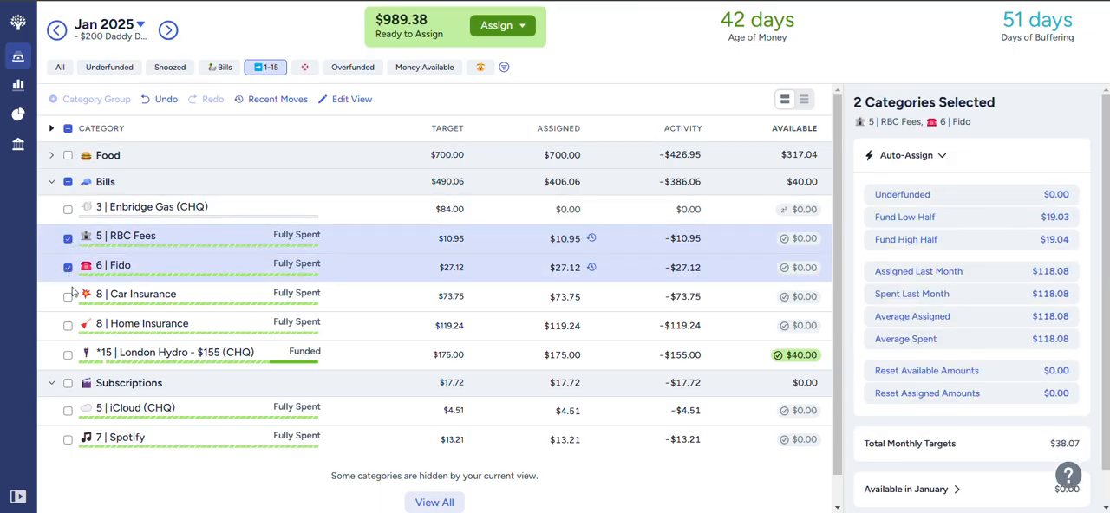
{"action": "left_click", "coordinate": [68, 413]}
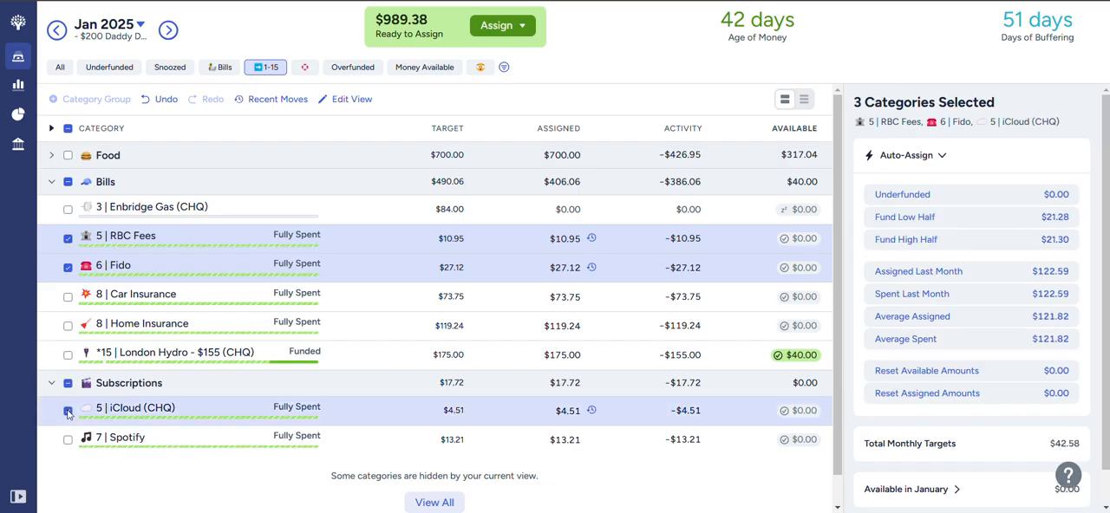
{"action": "left_click", "coordinate": [168, 31]}
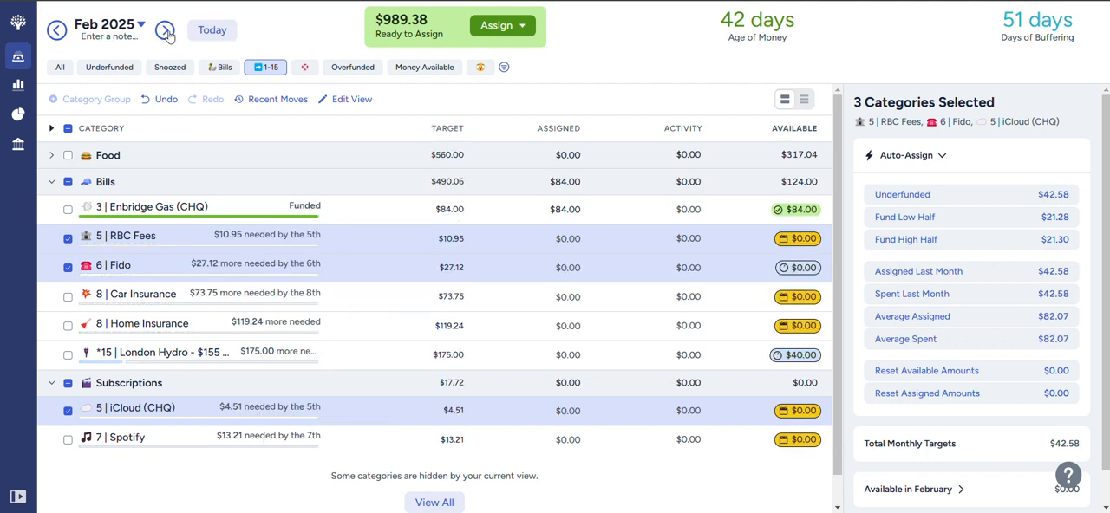
{"action": "left_click", "coordinate": [925, 197]}
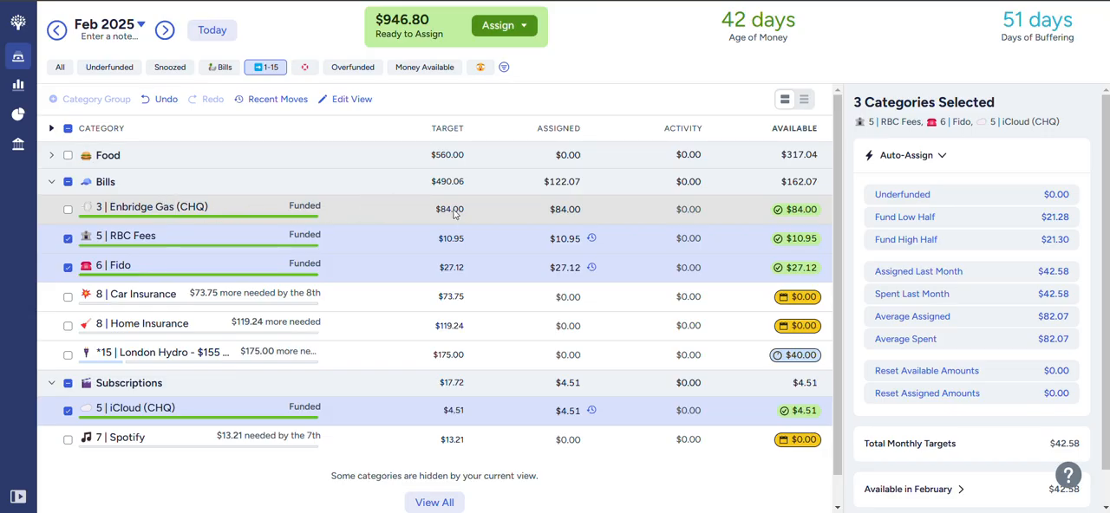
- Clear the category selection, return to January 2025 and show all categories with the Bills and Subscriptions groups collapsed
{"action": "left_click", "coordinate": [67, 182]}
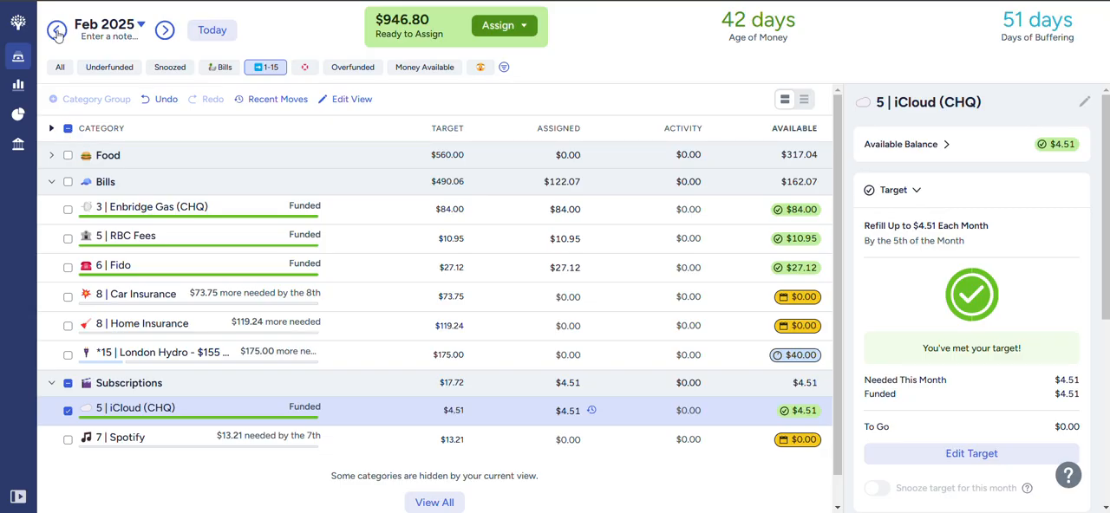
{"action": "left_click", "coordinate": [69, 384]}
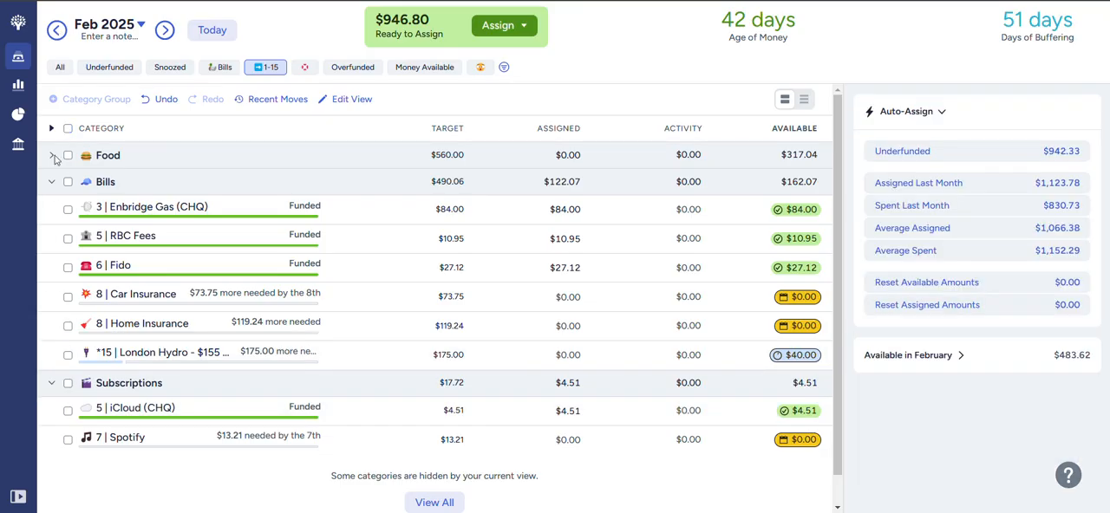
{"action": "left_click", "coordinate": [56, 30]}
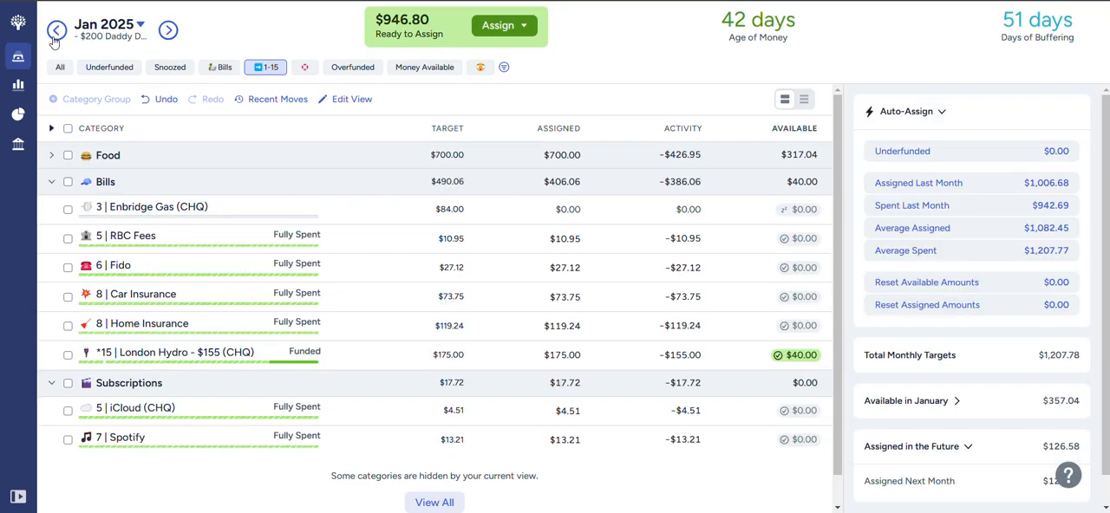
{"action": "left_click", "coordinate": [51, 185]}
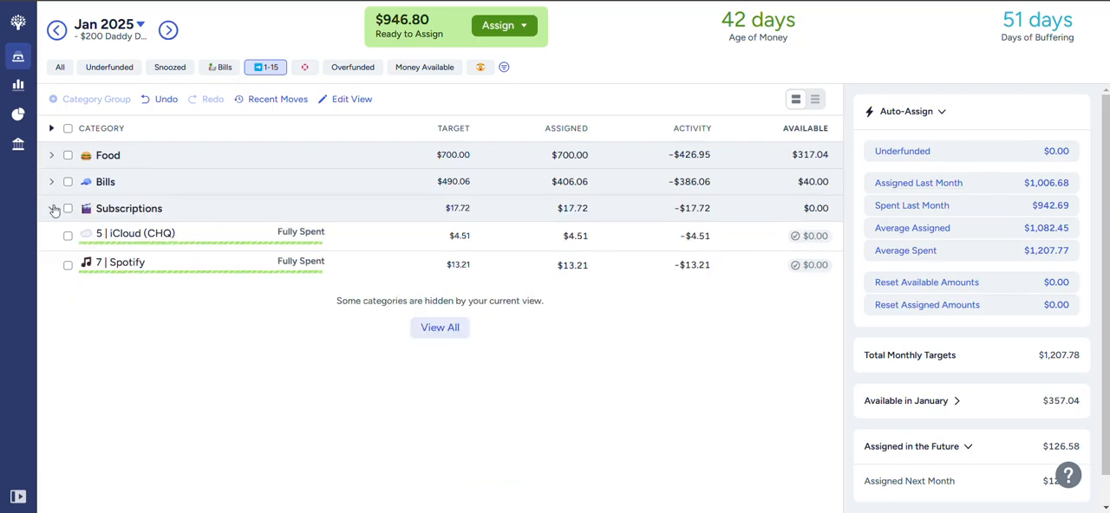
{"action": "left_click", "coordinate": [51, 209]}
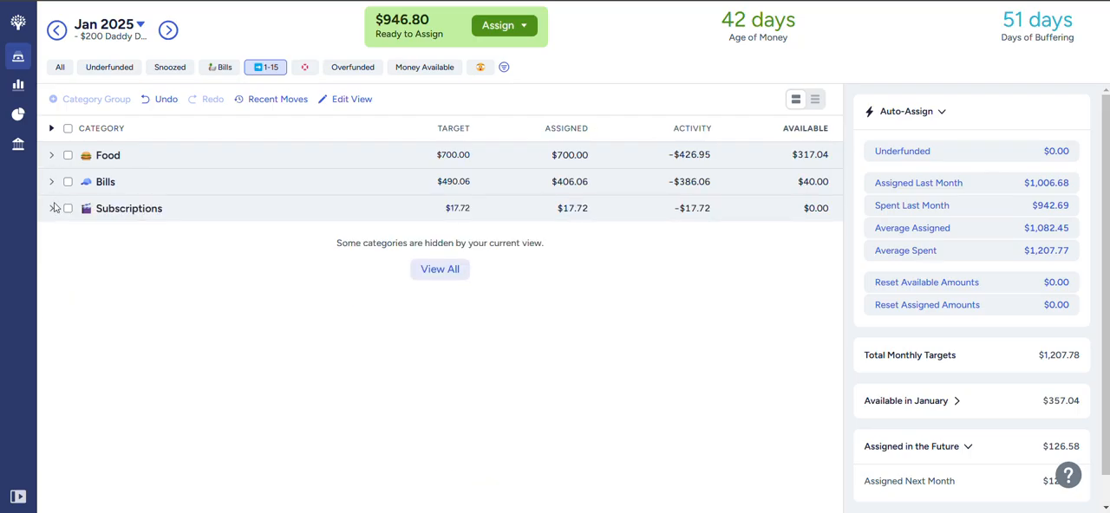
{"action": "left_click", "coordinate": [61, 68]}
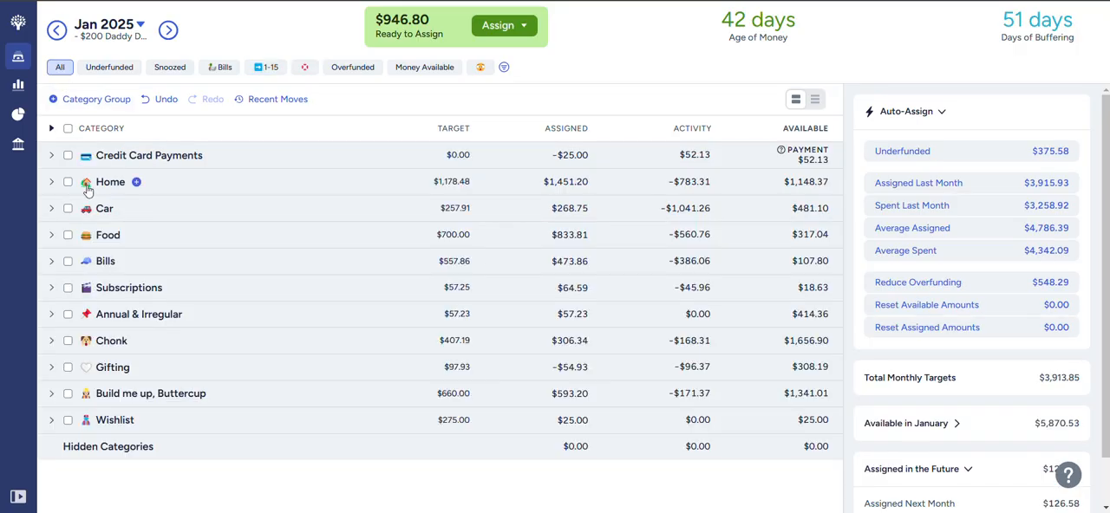
- Check the funding status of the Annual & Irregular categories, leaving the group collapsed
{"action": "left_click", "coordinate": [51, 314]}
{"action": "scroll", "coordinate": [139, 307], "scroll_direction": "down", "scroll_amount": 1}
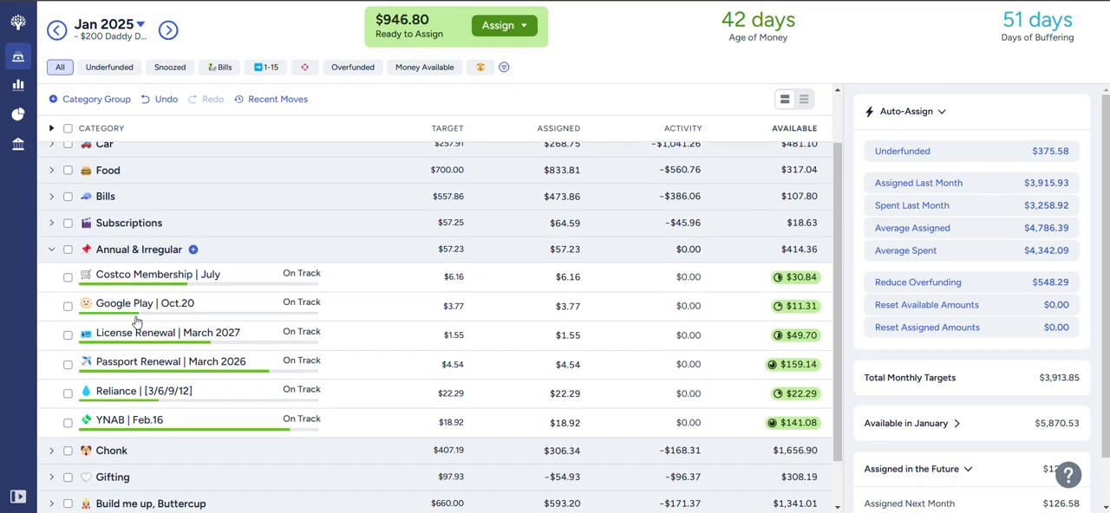
{"action": "scroll", "coordinate": [153, 290], "scroll_direction": "down", "scroll_amount": 1}
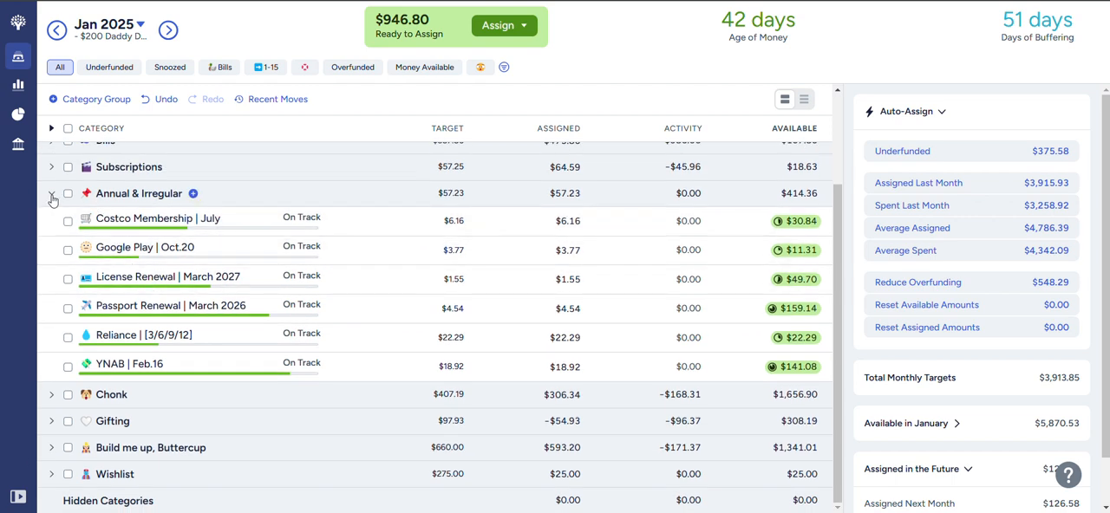
{"action": "left_click", "coordinate": [51, 195]}
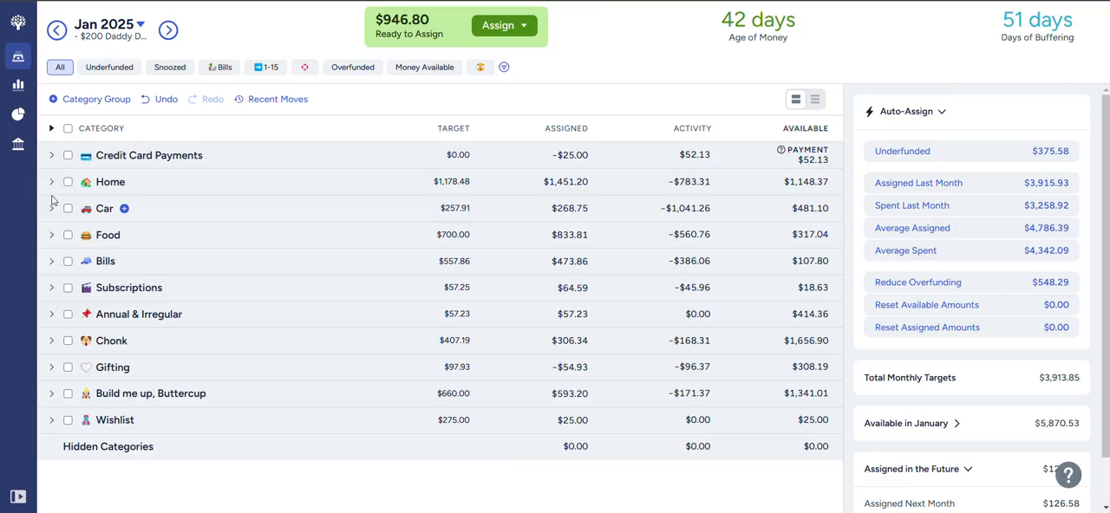
- Expand the Chonk group and add $77.76 to the amount assigned to Boarding, Training & Grooming
{"action": "left_click", "coordinate": [51, 340]}
{"action": "scroll", "coordinate": [183, 345], "scroll_direction": "down", "scroll_amount": 2}
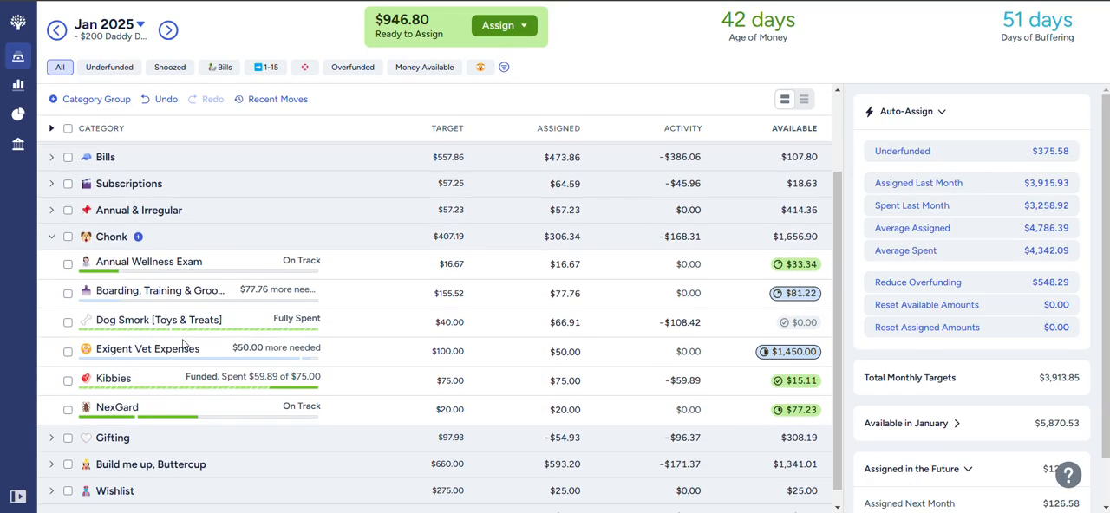
{"action": "left_click", "coordinate": [543, 278]}
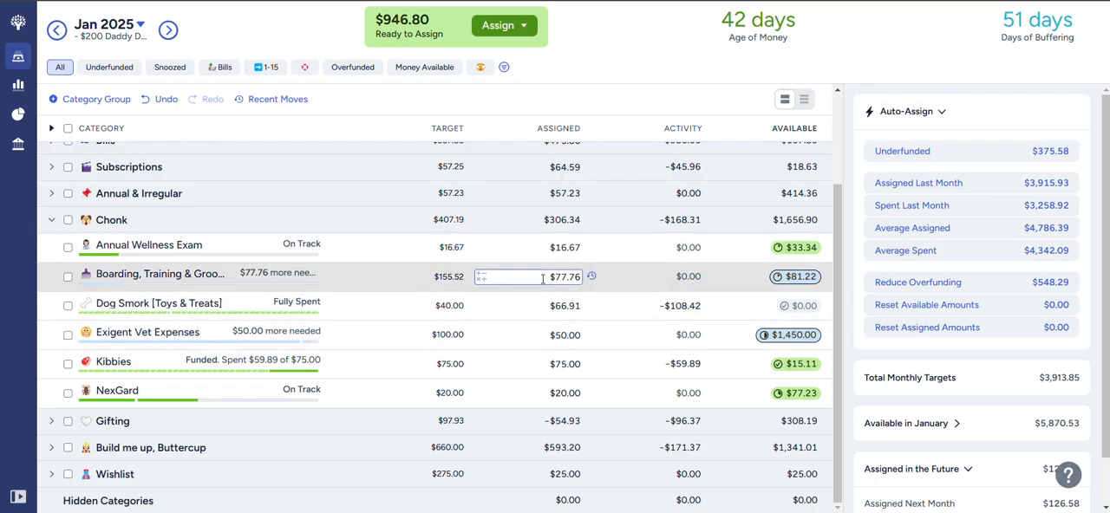
{"action": "left_click", "coordinate": [579, 276]}
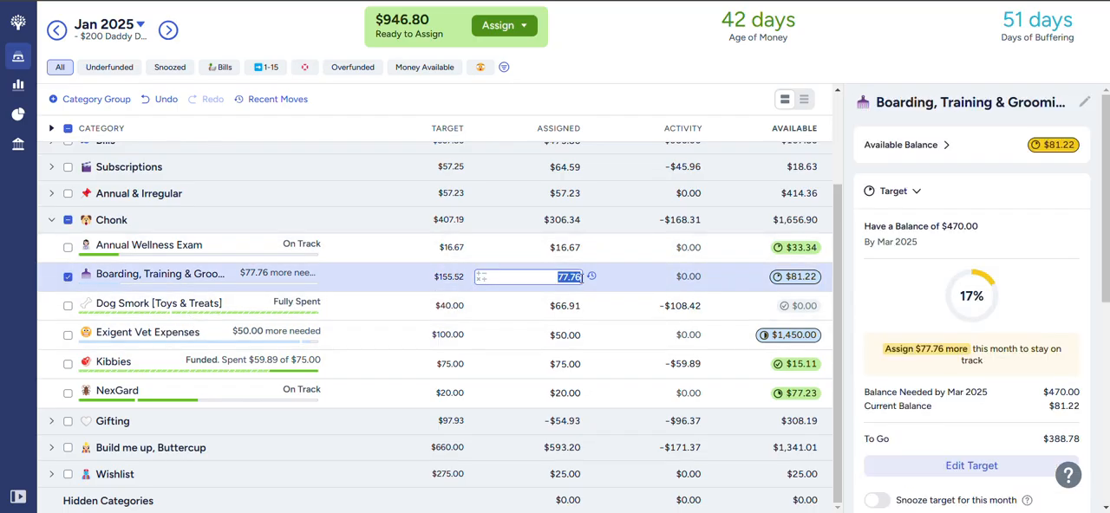
{"action": "left_click", "coordinate": [582, 277]}
{"action": "type", "text": "+77.76"}
{"action": "key", "text": "Return"}
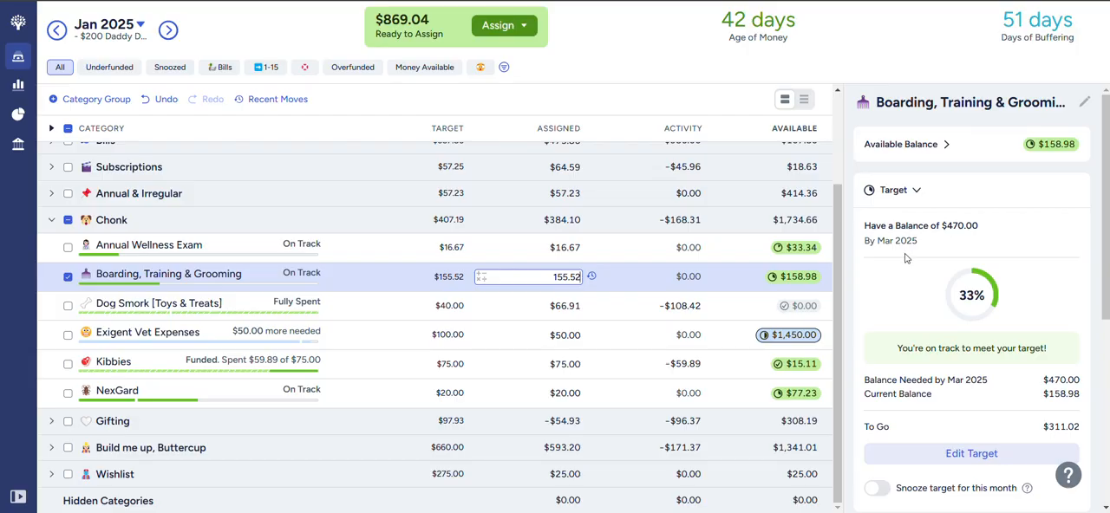
{"action": "left_click", "coordinate": [69, 278]}
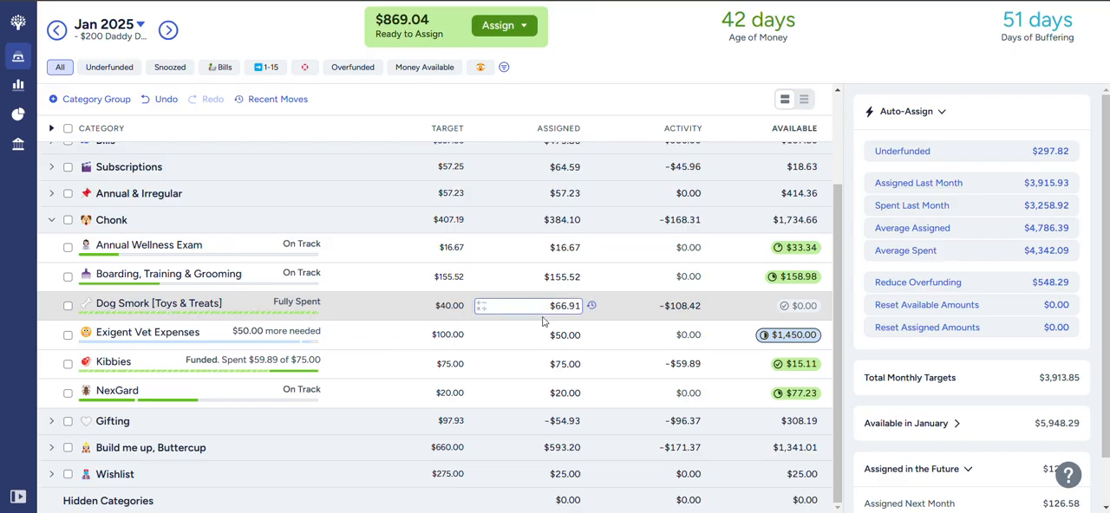
- Add $50 to the amount assigned to Exigent Vet Expenses and collapse the Chonk group
{"action": "left_click", "coordinate": [565, 335]}
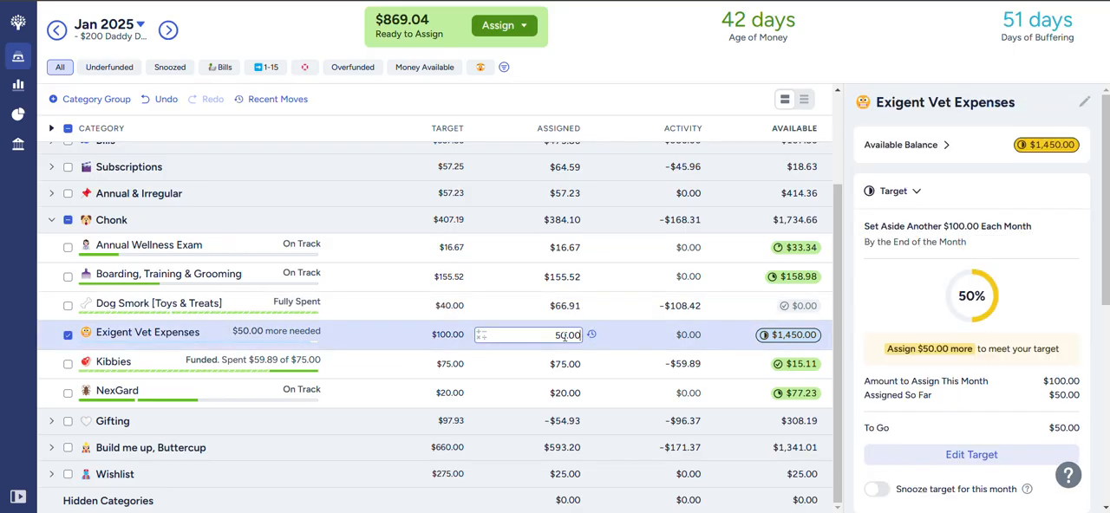
{"action": "type", "text": "+50"}
{"action": "key", "text": "Return"}
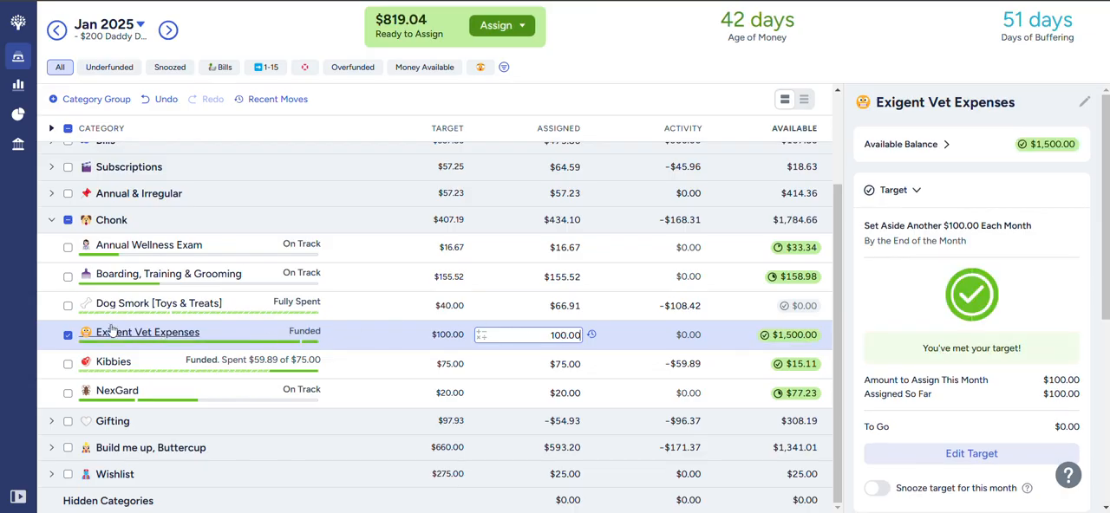
{"action": "left_click", "coordinate": [69, 222]}
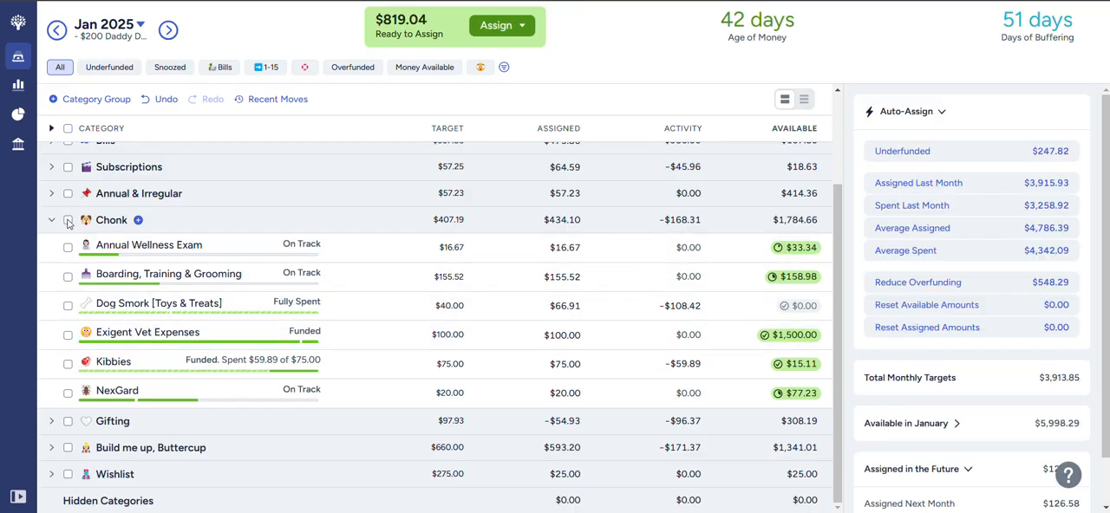
{"action": "left_click", "coordinate": [52, 222]}
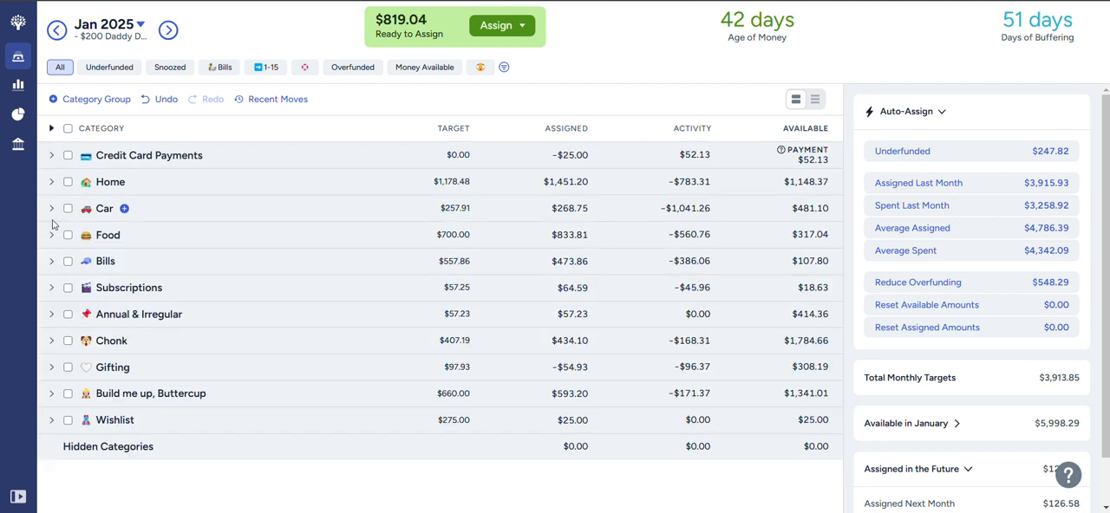
- Check the funding status of the Gifting categories, leaving the group collapsed
{"action": "left_click", "coordinate": [52, 368]}
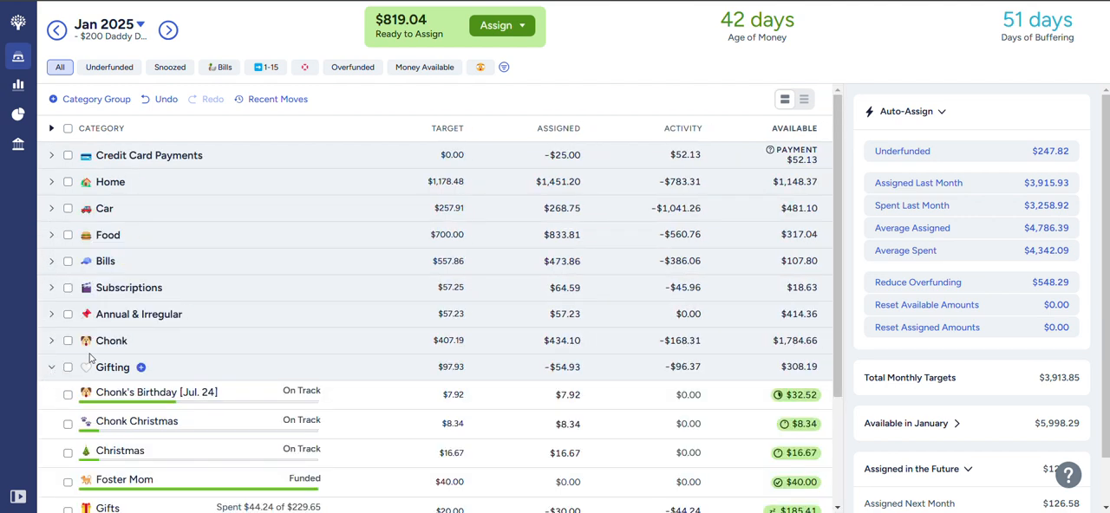
{"action": "scroll", "coordinate": [104, 349], "scroll_direction": "down", "scroll_amount": 3}
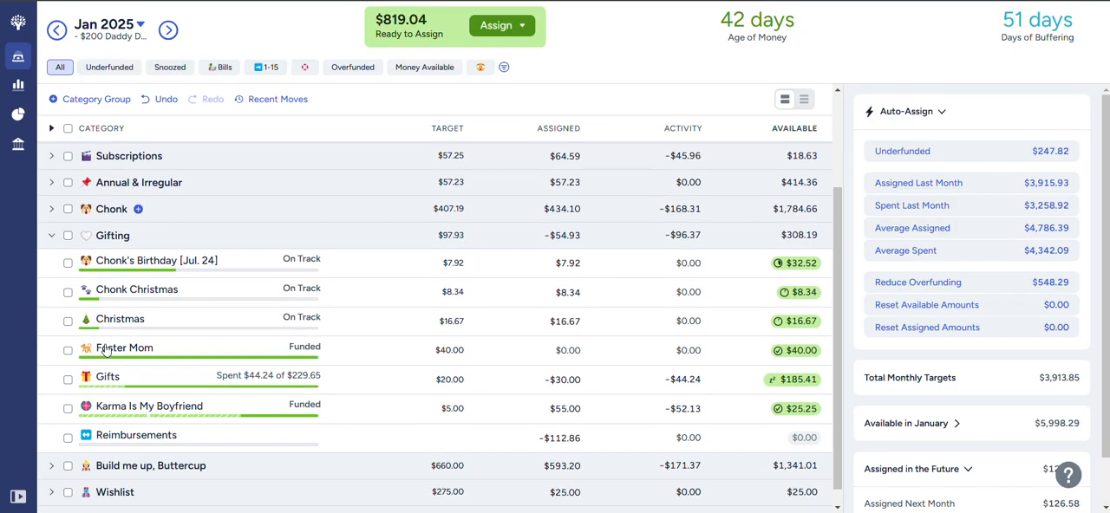
{"action": "left_click", "coordinate": [52, 235]}
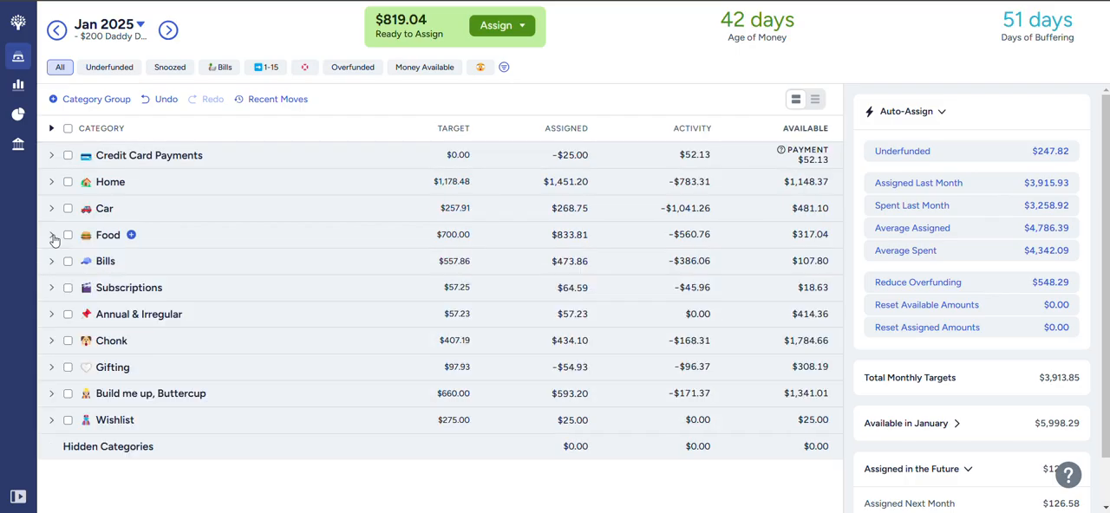
- Expand the Build me up, Buttercup group and add $30 to the amount assigned to Clothing
{"action": "left_click", "coordinate": [52, 397]}
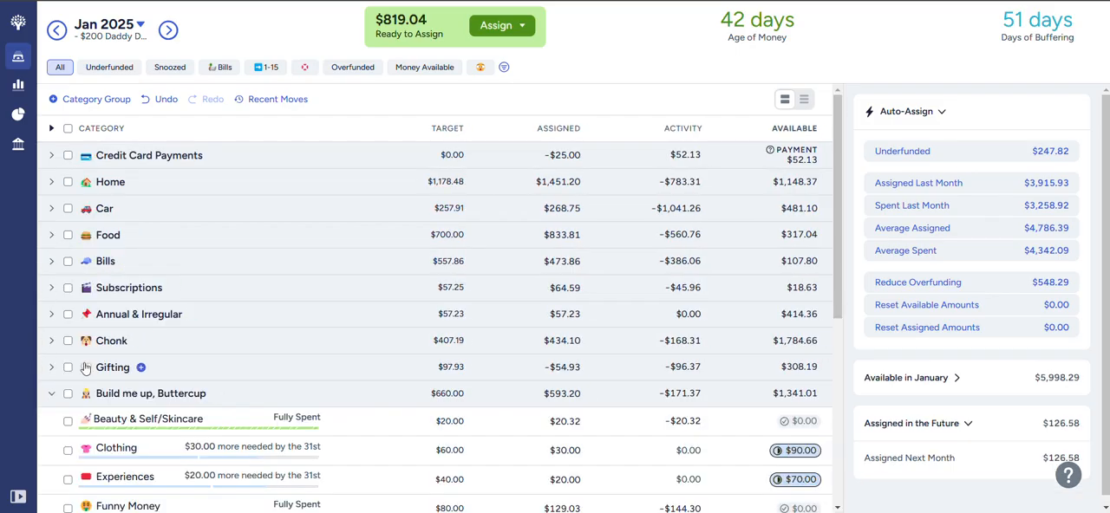
{"action": "scroll", "coordinate": [105, 359], "scroll_direction": "down", "scroll_amount": 2}
{"action": "scroll", "coordinate": [105, 359], "scroll_direction": "down", "scroll_amount": 5}
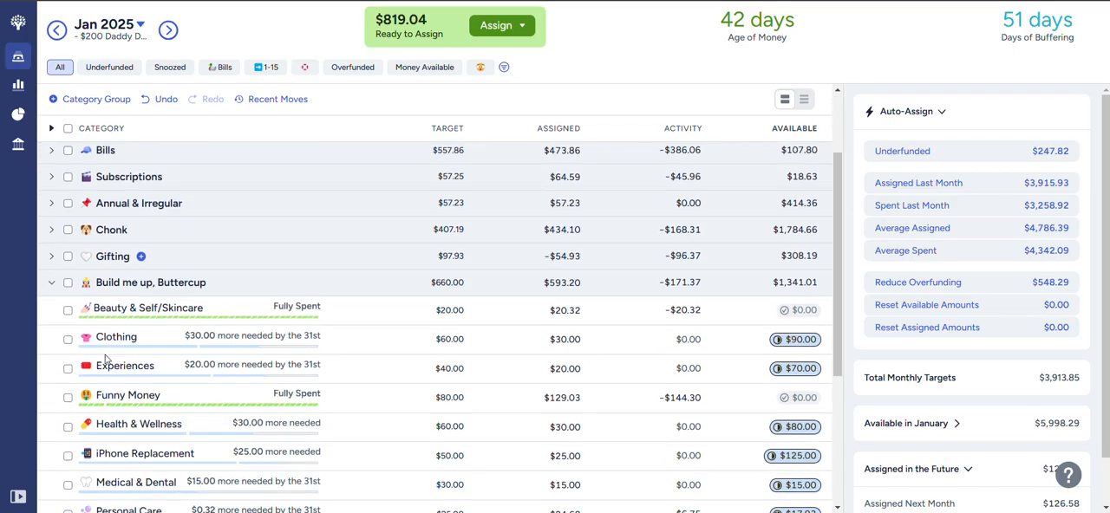
{"action": "scroll", "coordinate": [105, 359], "scroll_direction": "down", "scroll_amount": 1}
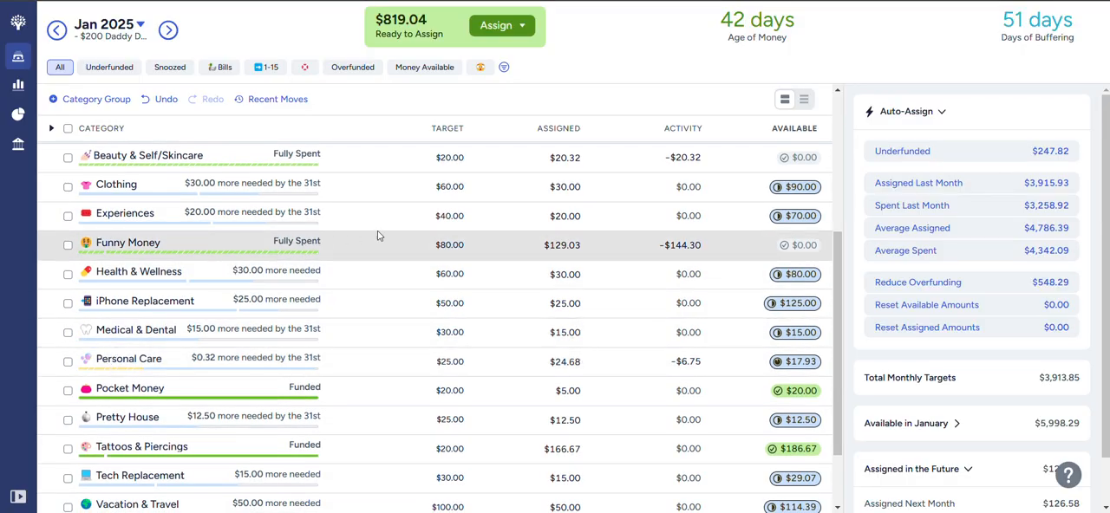
{"action": "left_click", "coordinate": [578, 186]}
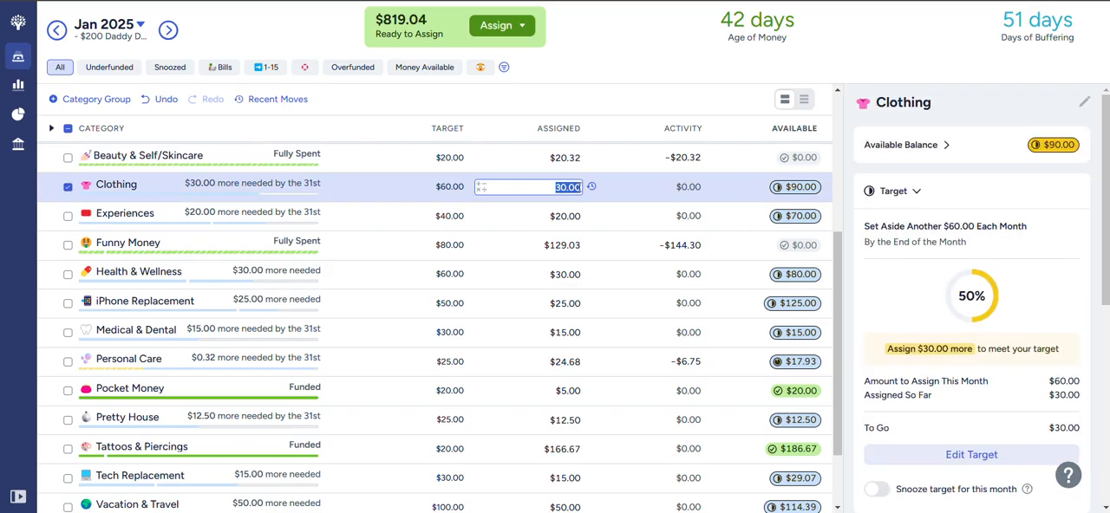
{"action": "left_click", "coordinate": [577, 186]}
{"action": "type", "text": "+30"}
{"action": "key", "text": "Return"}
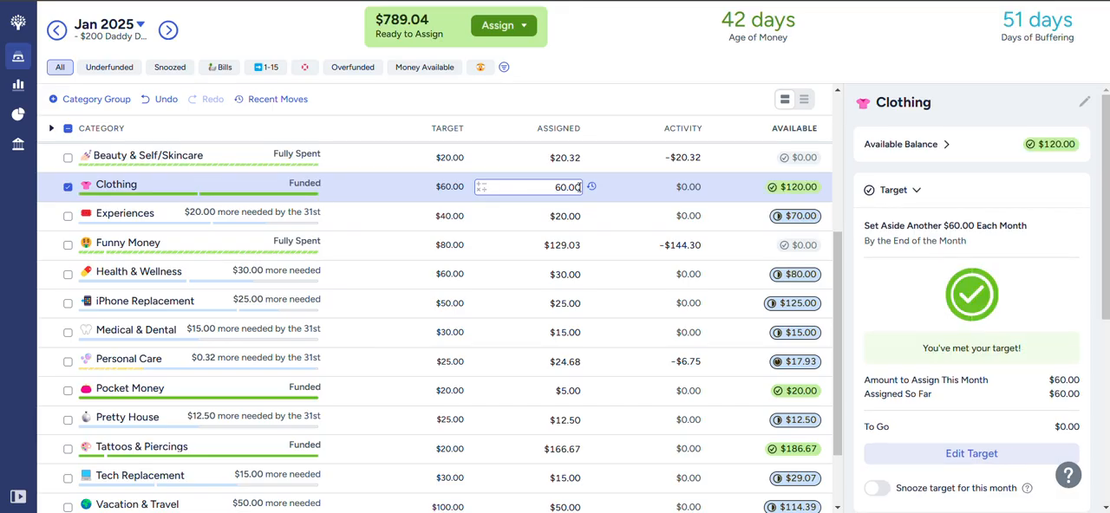
- Add $20 to the amount assigned to Experiences and $30 to Health & Wellness
{"action": "left_click", "coordinate": [580, 215]}
{"action": "left_click", "coordinate": [580, 216]}
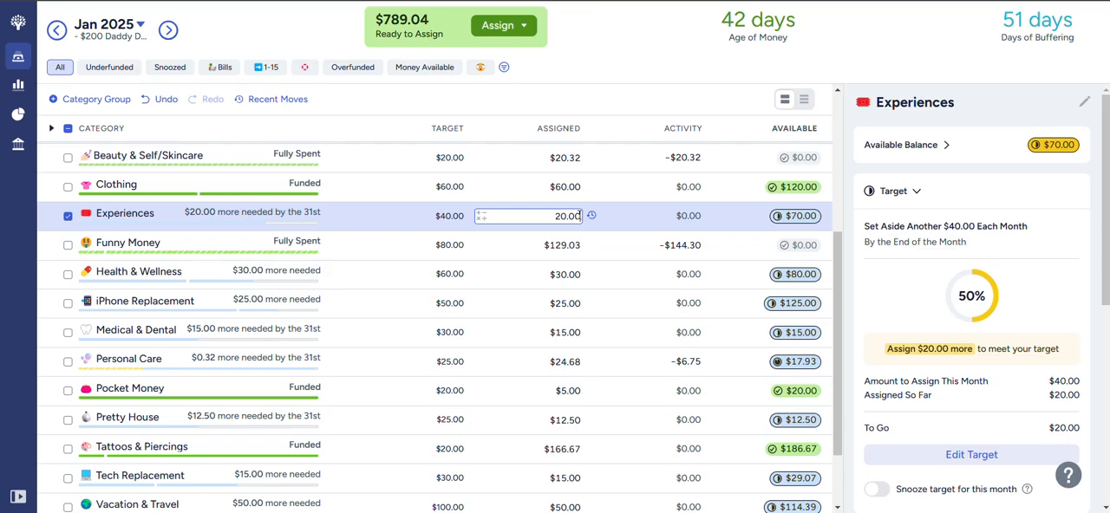
{"action": "type", "text": "+20"}
{"action": "key", "text": "Return"}
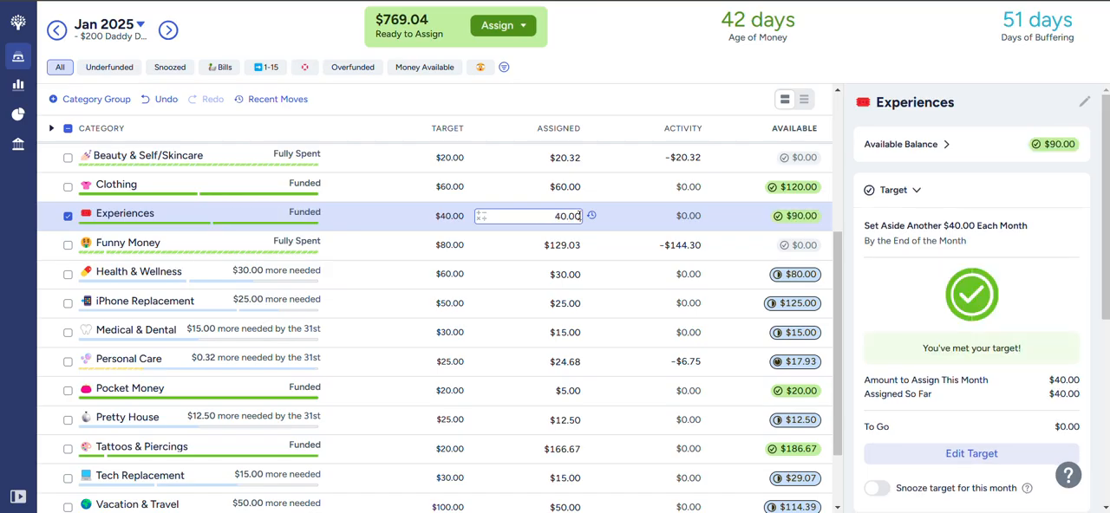
{"action": "left_click", "coordinate": [579, 274]}
{"action": "left_click", "coordinate": [579, 275]}
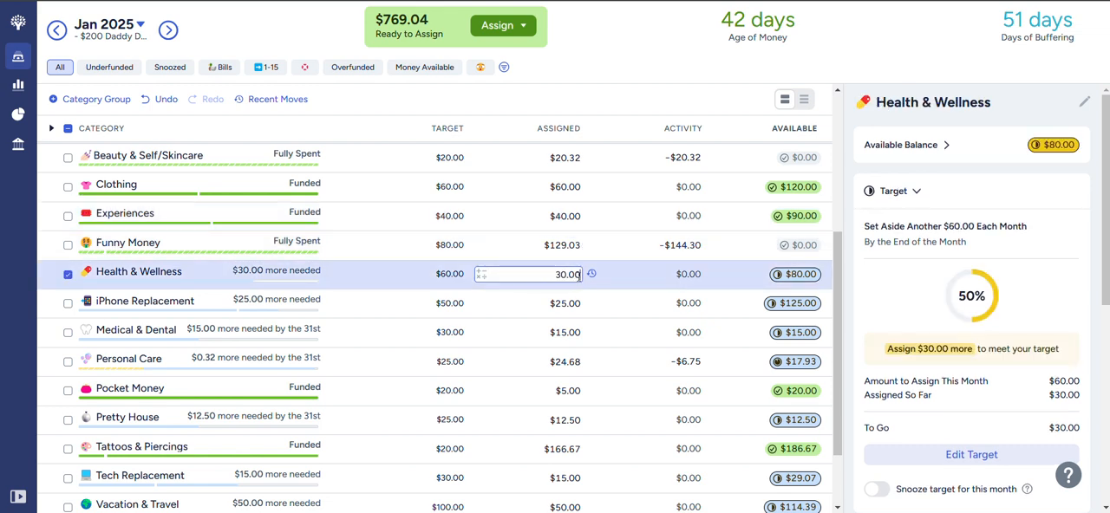
{"action": "type", "text": "+30"}
{"action": "key", "text": "Return"}
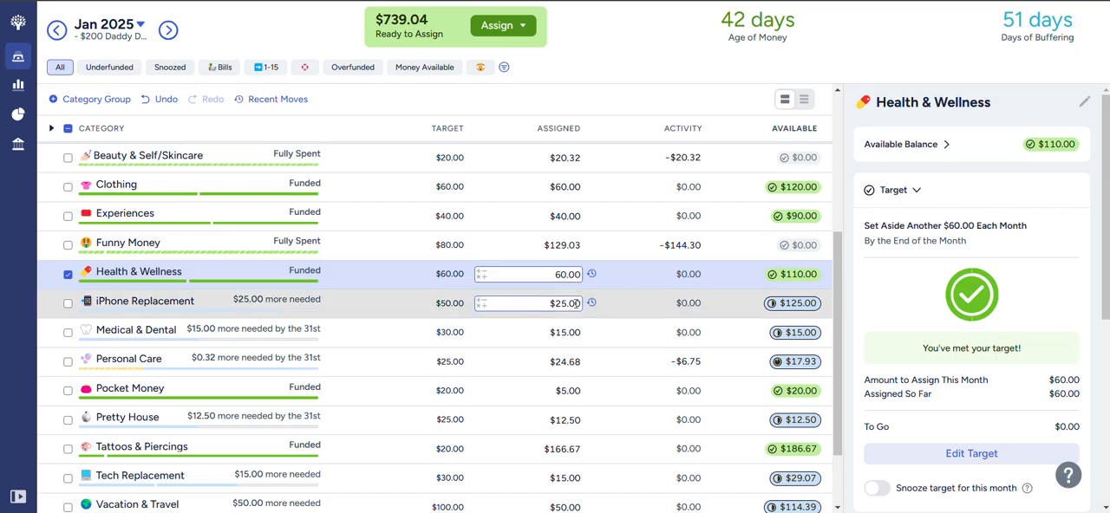
- Add $25 to the amount assigned to iPhone Replacement and $15 to Medical & Dental
{"action": "left_click", "coordinate": [576, 303]}
{"action": "left_click", "coordinate": [577, 305]}
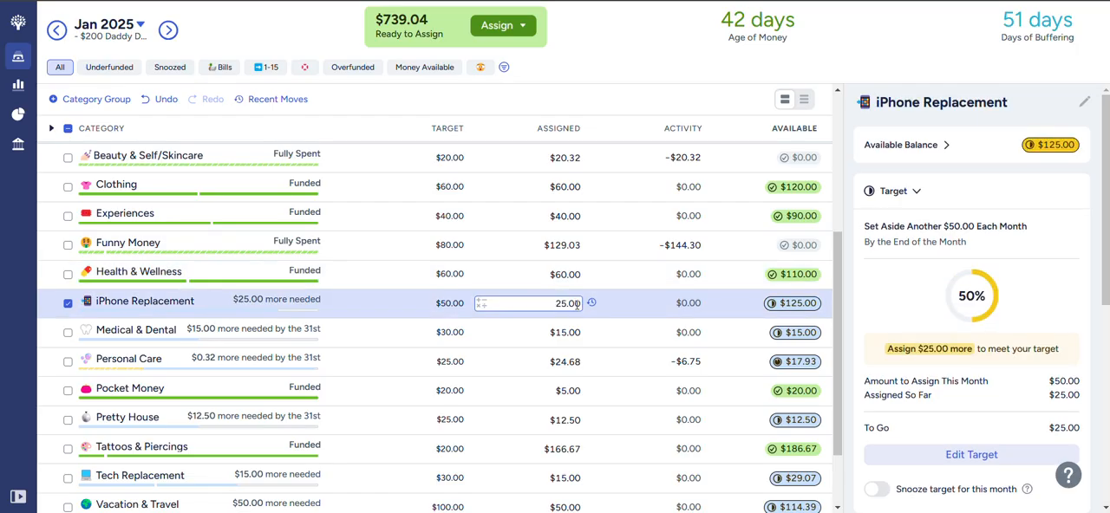
{"action": "type", "text": "+25"}
{"action": "key", "text": "Return"}
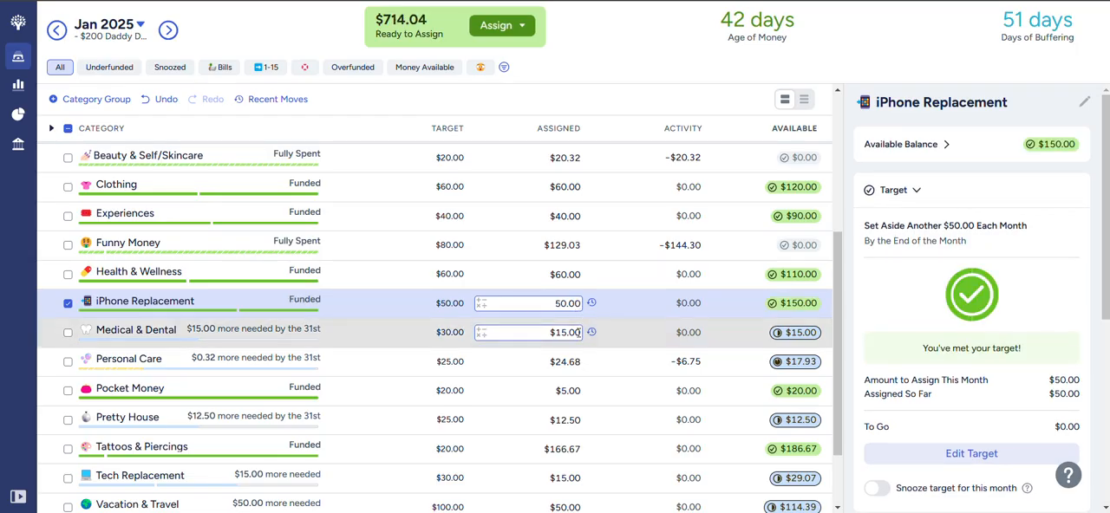
{"action": "left_click", "coordinate": [576, 334]}
{"action": "left_click", "coordinate": [578, 334]}
{"action": "type", "text": "+15"}
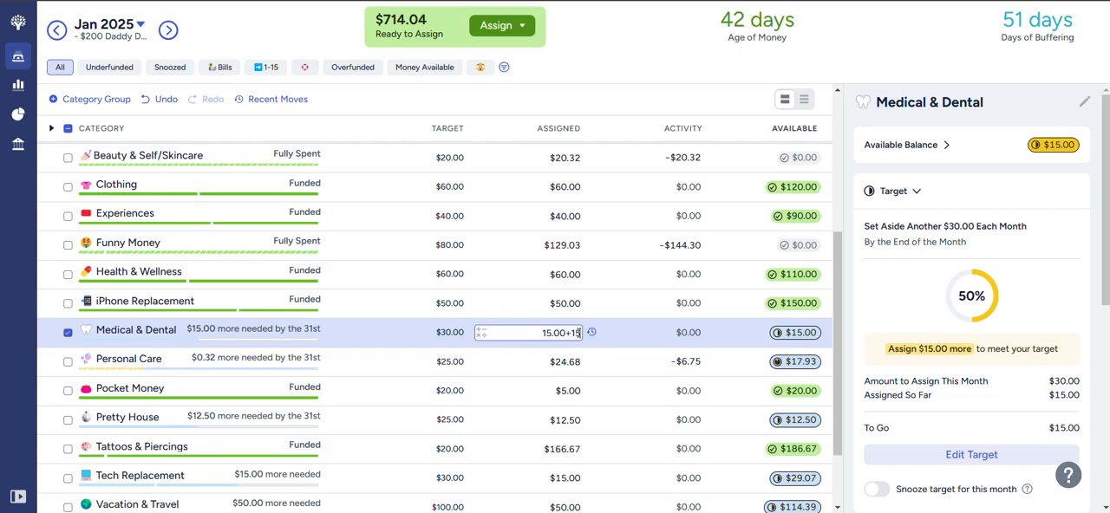
{"action": "key", "text": "Return"}
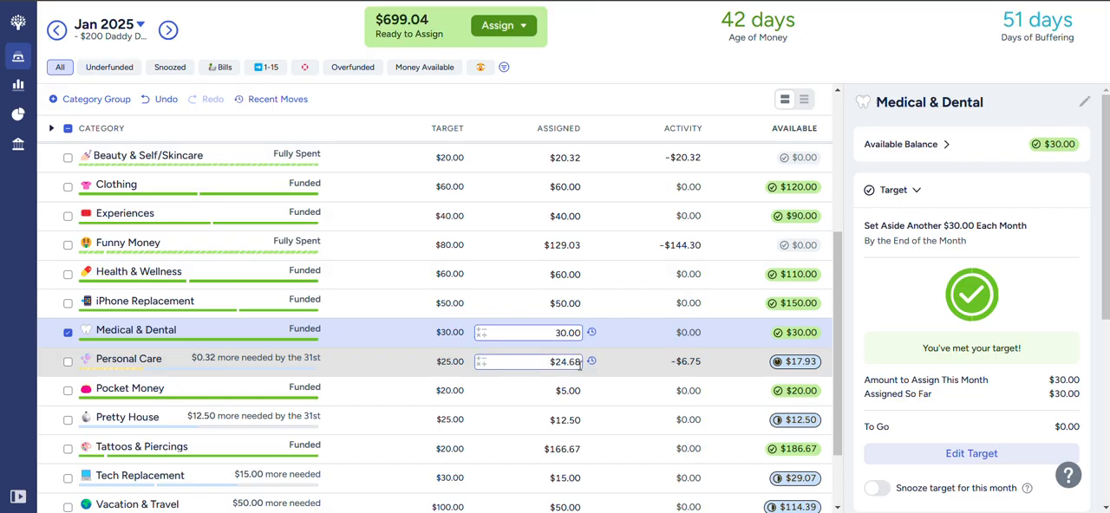
- Add $30.32 to the amount assigned to Personal Care and deselect the category
{"action": "left_click", "coordinate": [581, 362]}
{"action": "left_click", "coordinate": [580, 362]}
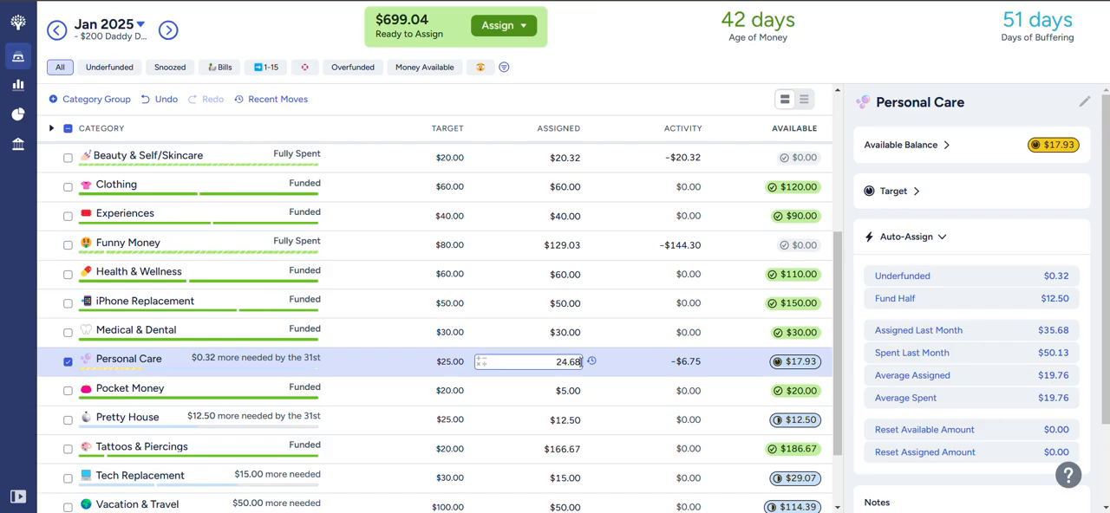
{"action": "type", "text": "+.32"}
{"action": "type", "text": "+30"}
{"action": "key", "text": "Return"}
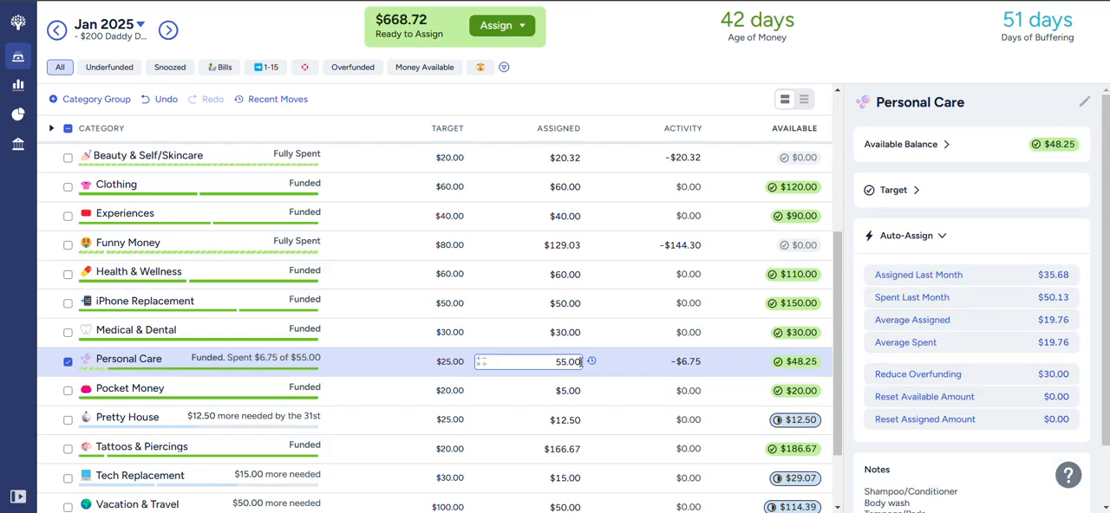
{"action": "left_click", "coordinate": [67, 363]}
{"action": "left_click", "coordinate": [67, 364]}
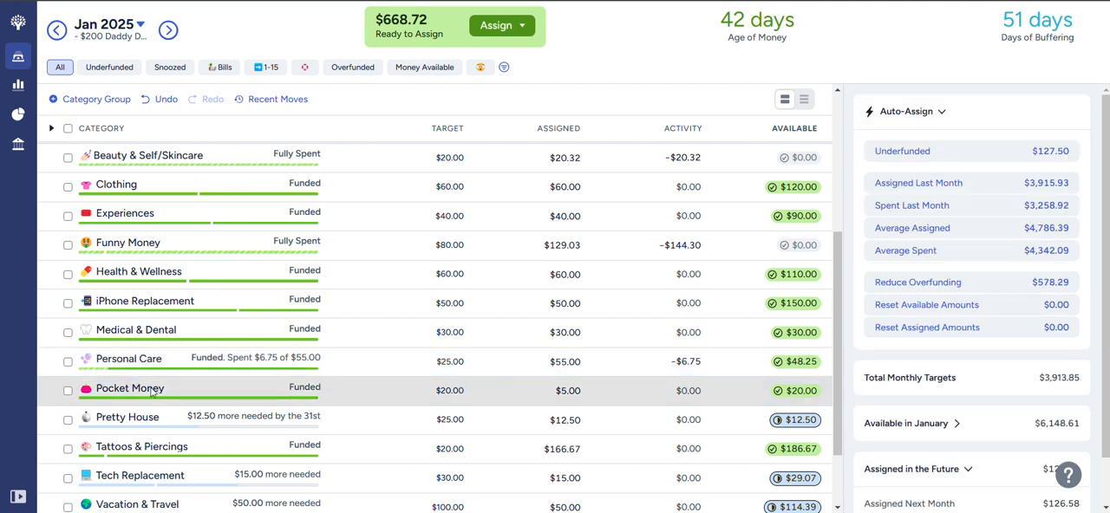
- Add $12.50 to the amount assigned to Pretty House and $166.67 to Tattoos & Piercings
{"action": "scroll", "coordinate": [449, 347], "scroll_direction": "down", "scroll_amount": 1}
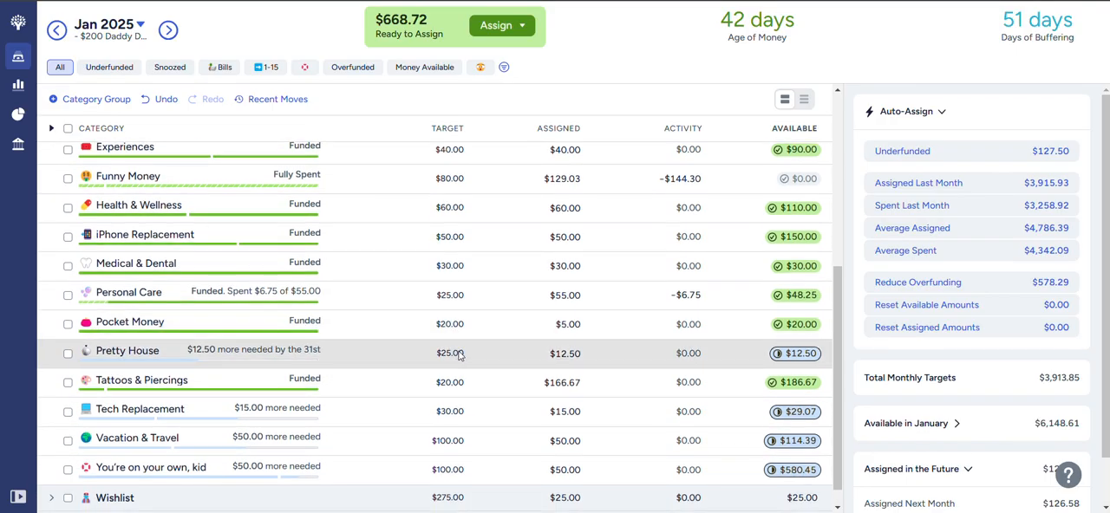
{"action": "left_click", "coordinate": [528, 353]}
{"action": "key", "text": "Right"}
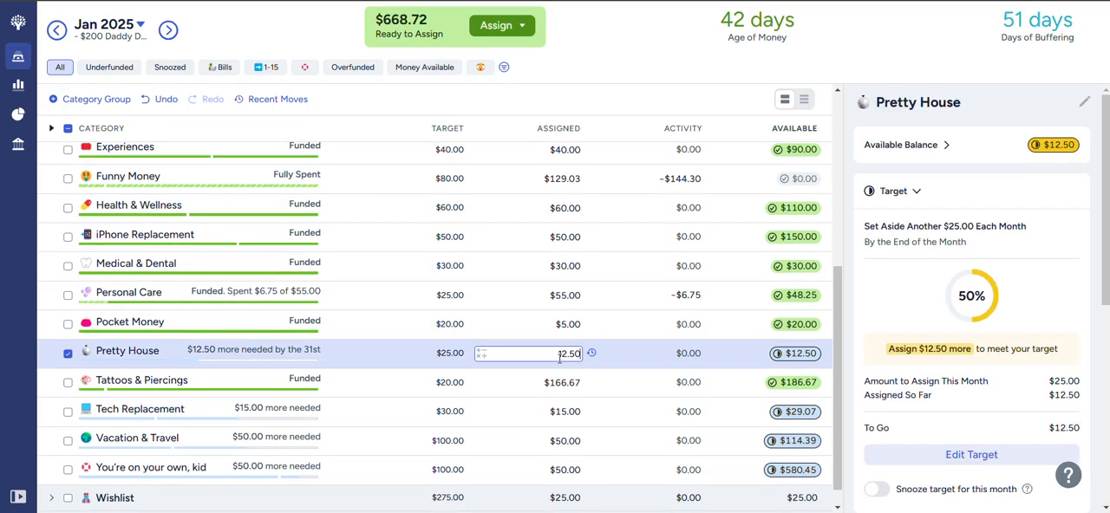
{"action": "type", "text": "+12.5"}
{"action": "key", "text": "Return"}
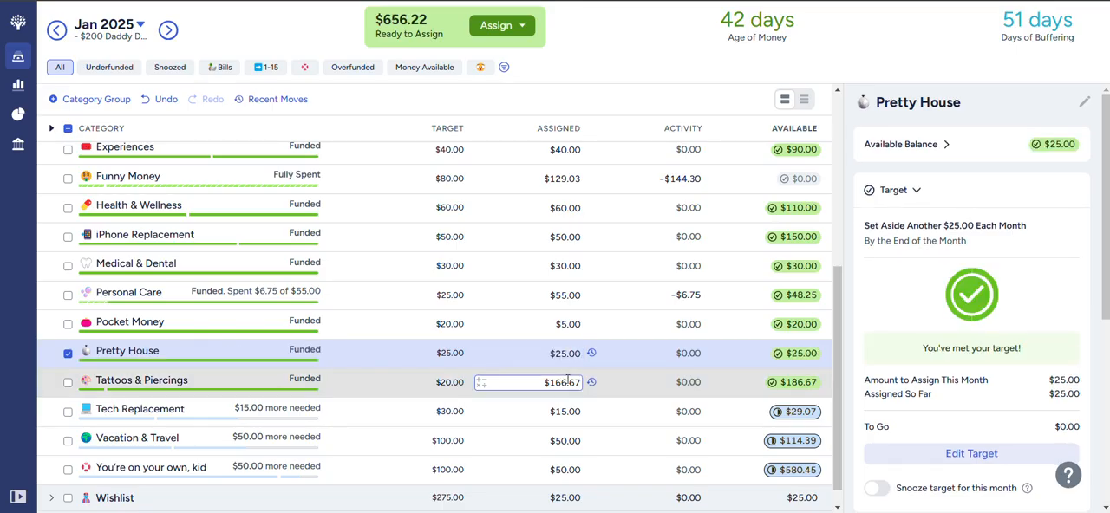
{"action": "left_click", "coordinate": [565, 382]}
{"action": "type", "text": "+166"}
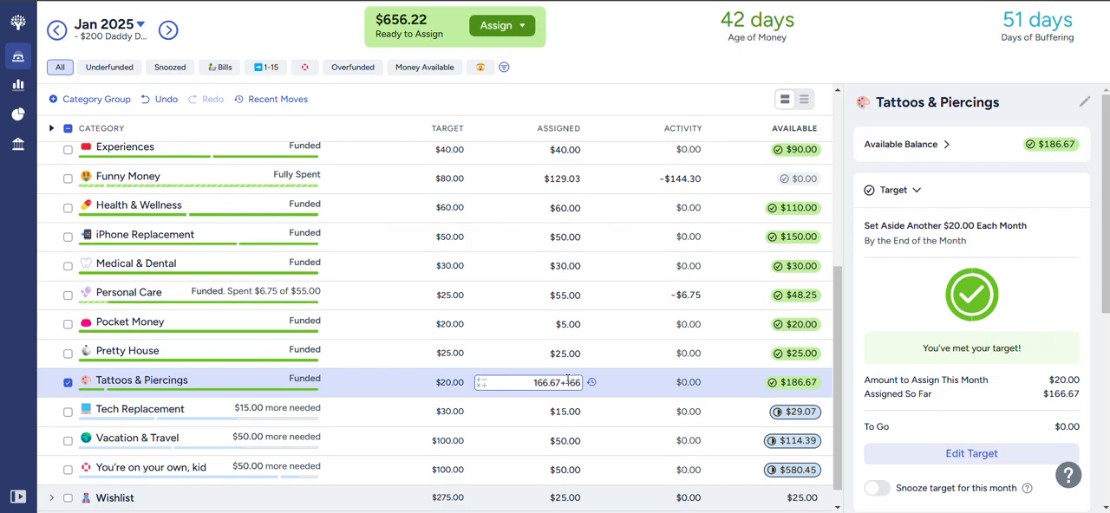
{"action": "type", "text": ".67"}
{"action": "key", "text": "Return"}
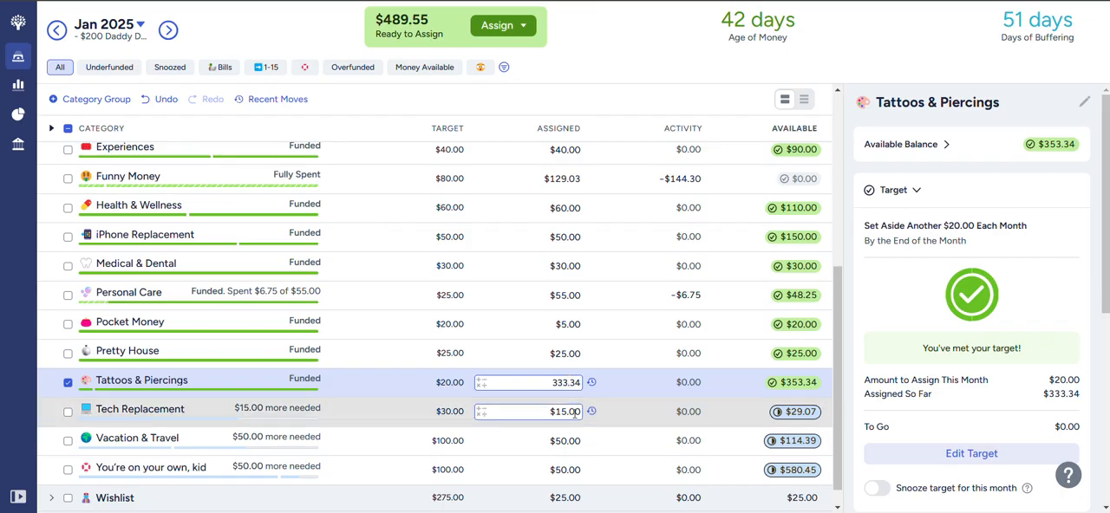
- Add $15 to the amount assigned to Tech Replacement and $50 to Vacation & Travel
{"action": "left_click", "coordinate": [573, 412]}
{"action": "left_click", "coordinate": [574, 413]}
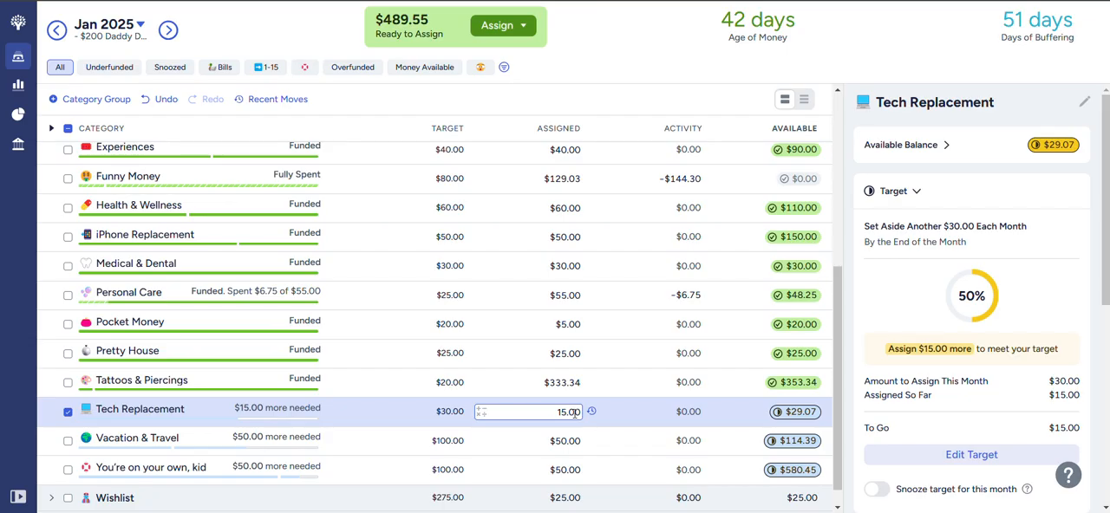
{"action": "type", "text": "+15"}
{"action": "key", "text": "Return"}
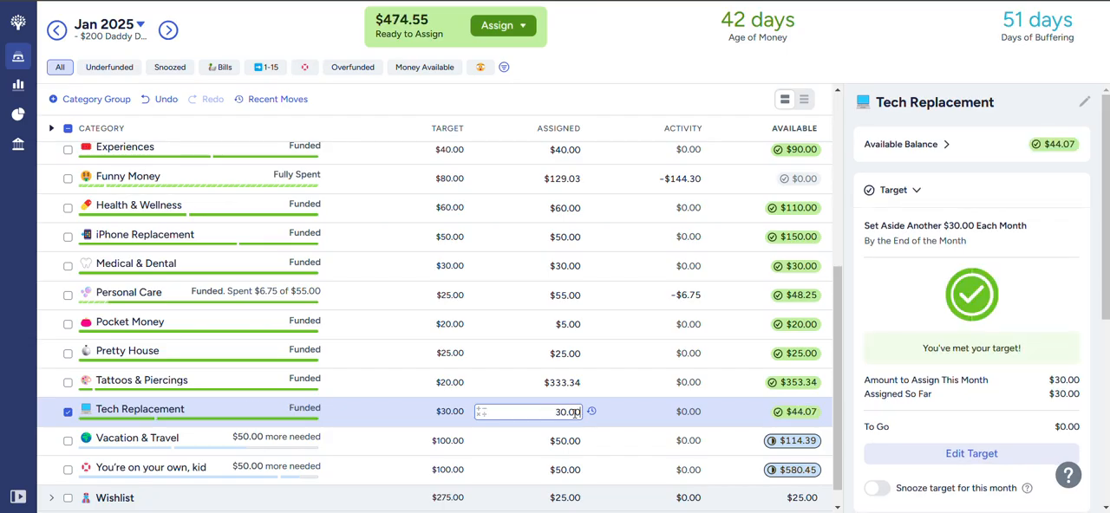
{"action": "left_click", "coordinate": [572, 440]}
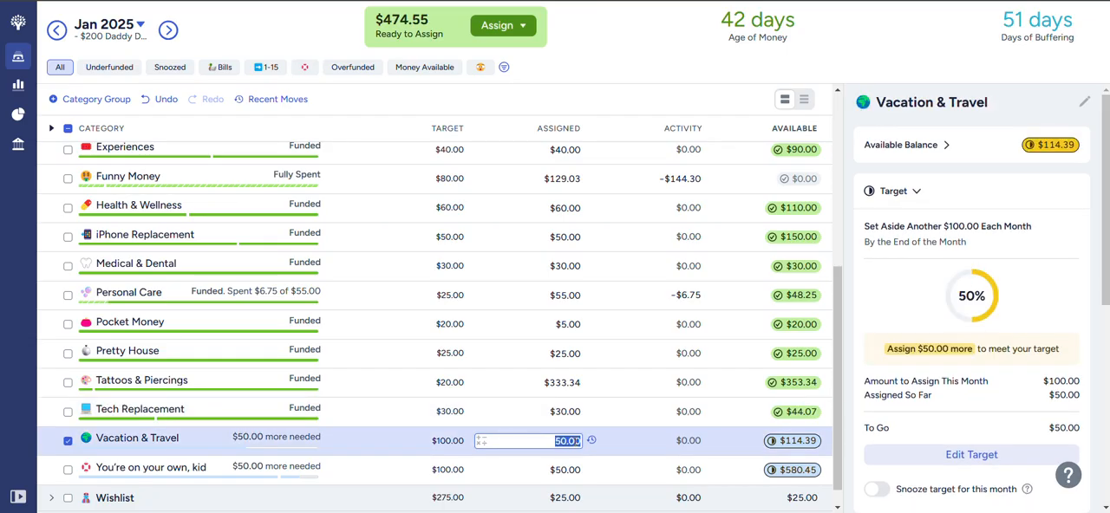
{"action": "left_click", "coordinate": [574, 441]}
{"action": "type", "text": "+50"}
{"action": "key", "text": "Return"}
- Add $50 to the amount assigned to You're on your own, kid, and collapse the Build me up, Buttercup group
{"action": "left_click", "coordinate": [575, 469]}
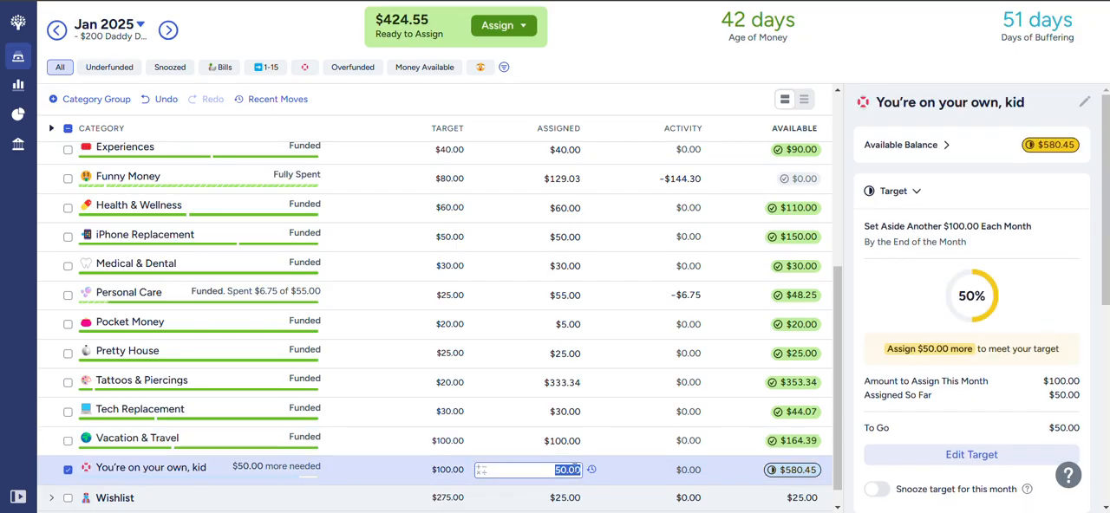
{"action": "left_click", "coordinate": [575, 469]}
{"action": "type", "text": "+50"}
{"action": "key", "text": "Return"}
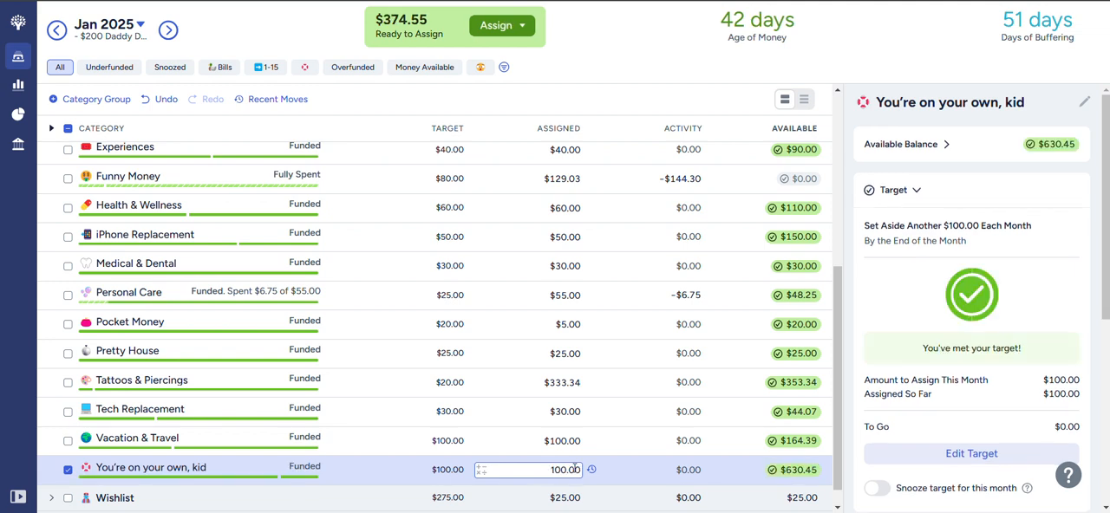
{"action": "scroll", "coordinate": [130, 296], "scroll_direction": "up", "scroll_amount": 1}
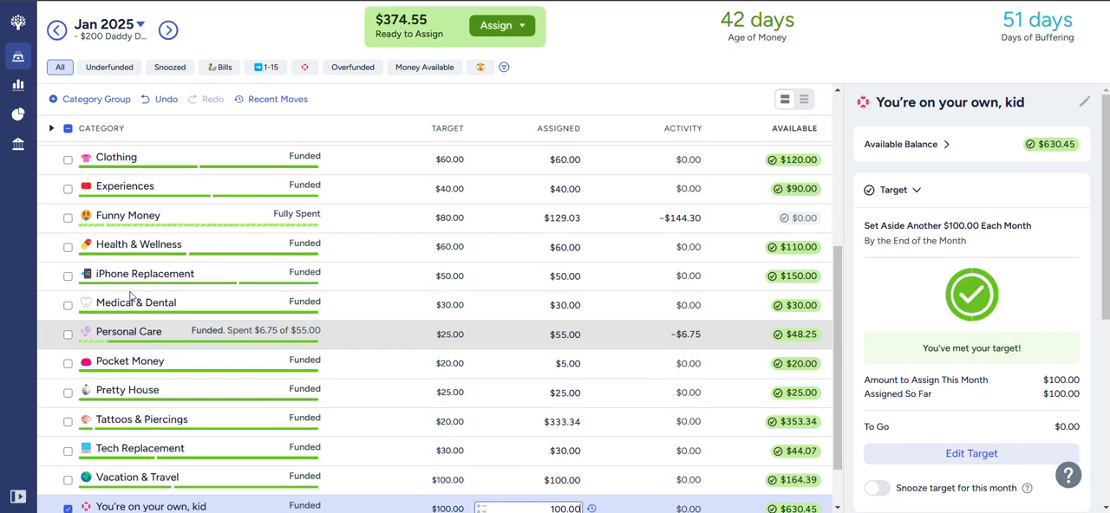
{"action": "scroll", "coordinate": [130, 296], "scroll_direction": "up", "scroll_amount": 3}
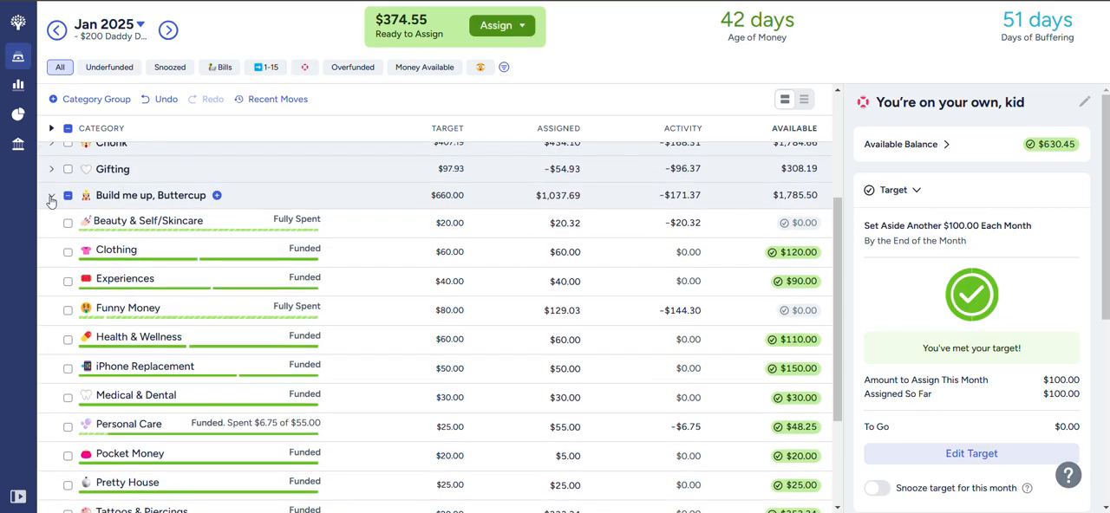
{"action": "left_click", "coordinate": [50, 197]}
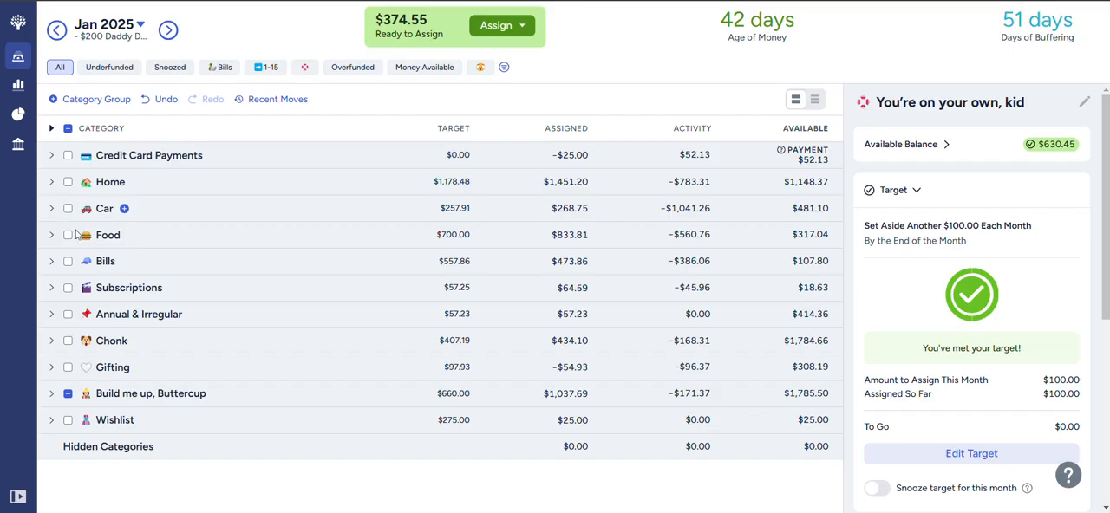
- Expand the Wishlist group, set the amount assigned to the wood top for desk to $50, and collapse the group
{"action": "left_click", "coordinate": [52, 422]}
{"action": "left_click", "coordinate": [549, 446]}
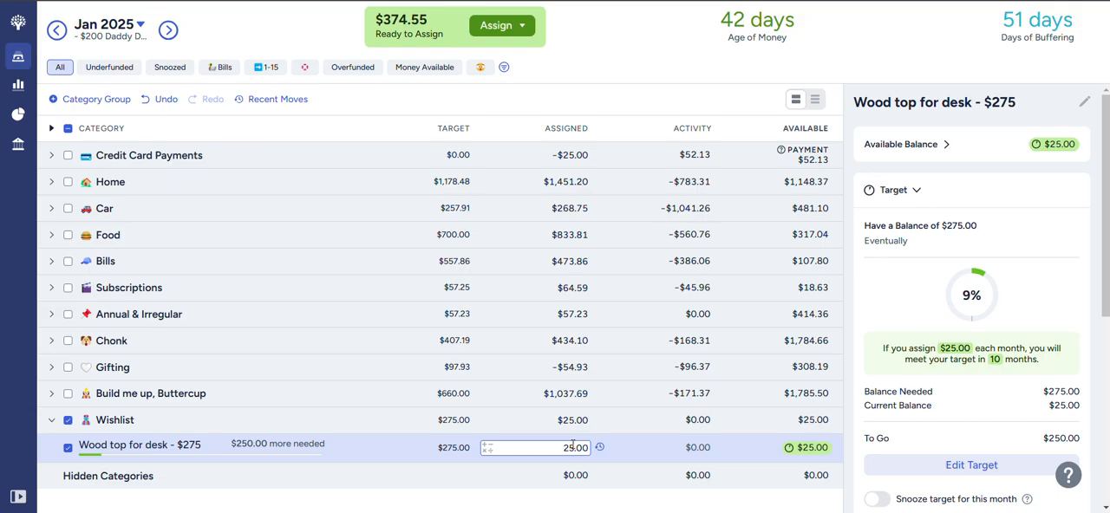
{"action": "type", "text": "50"}
{"action": "key", "text": "Return"}
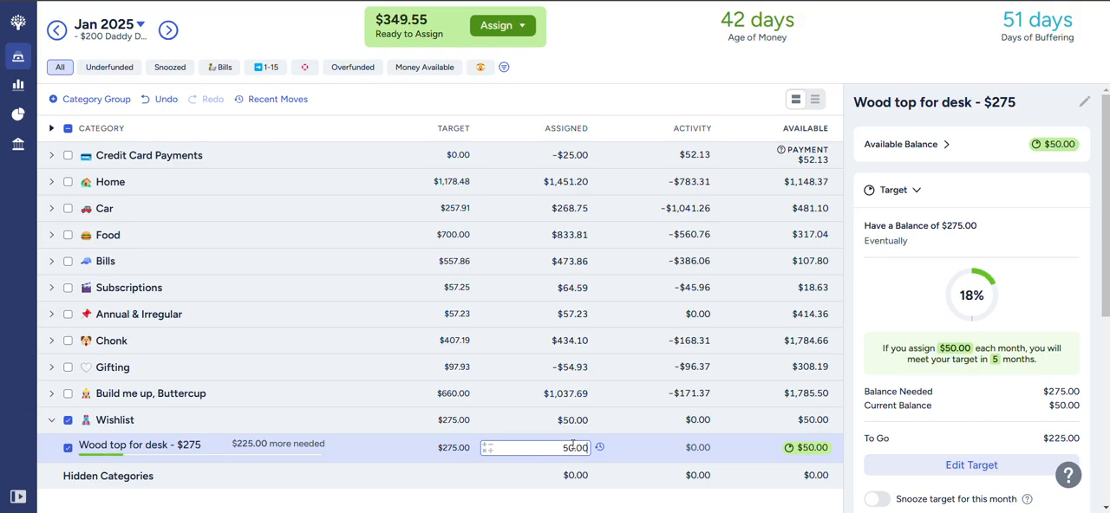
{"action": "left_click", "coordinate": [68, 421]}
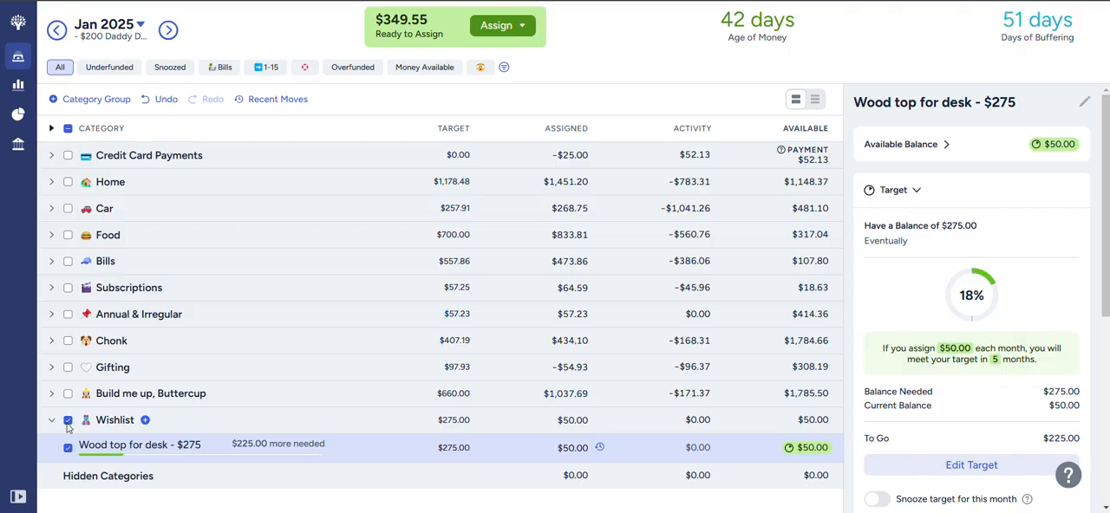
{"action": "left_click", "coordinate": [51, 422]}
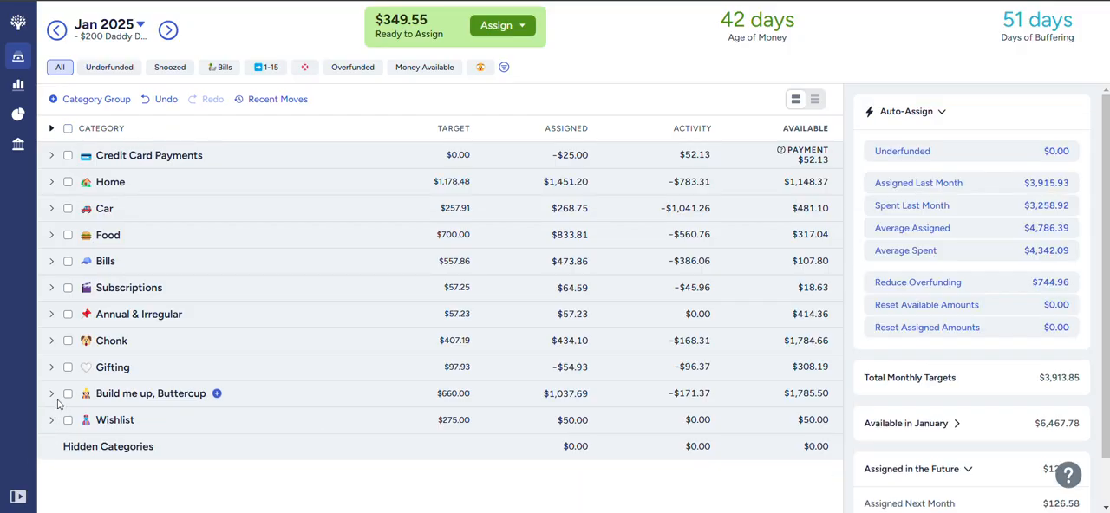
- Expand the Car and Home groups and add $40 to the amount assigned to Car Maintenance
{"action": "left_click", "coordinate": [50, 209]}
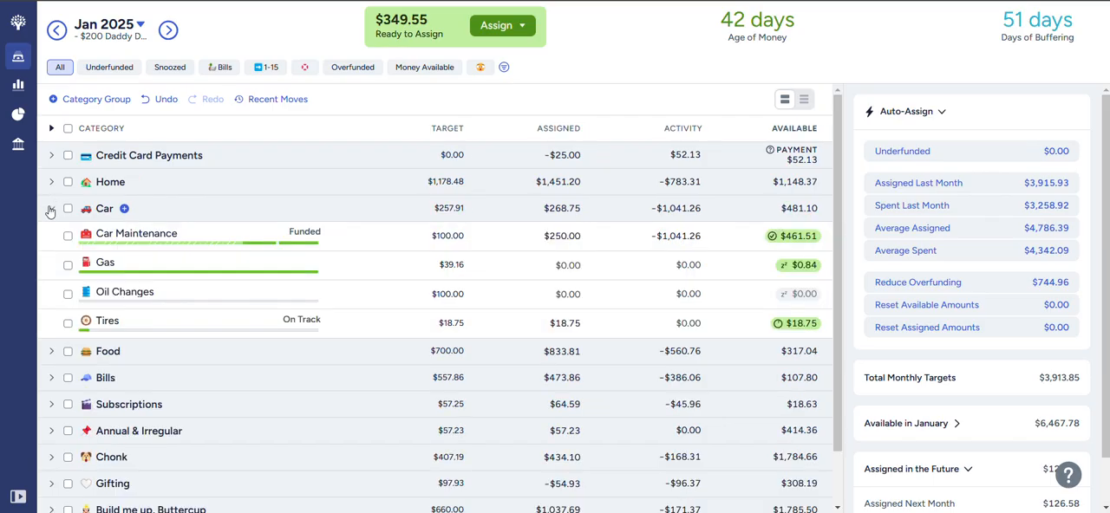
{"action": "left_click", "coordinate": [51, 183]}
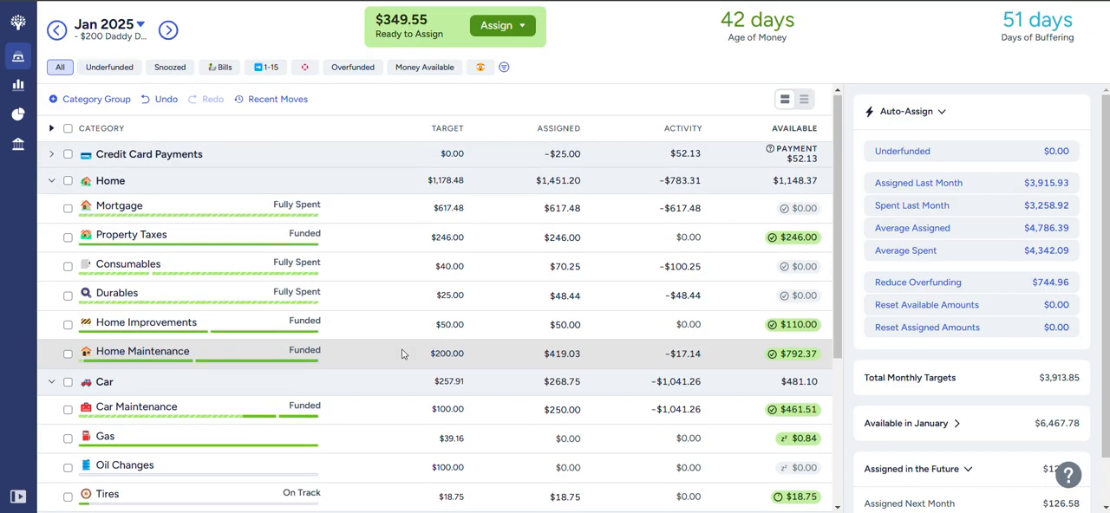
{"action": "scroll", "coordinate": [402, 354], "scroll_direction": "down", "scroll_amount": 1}
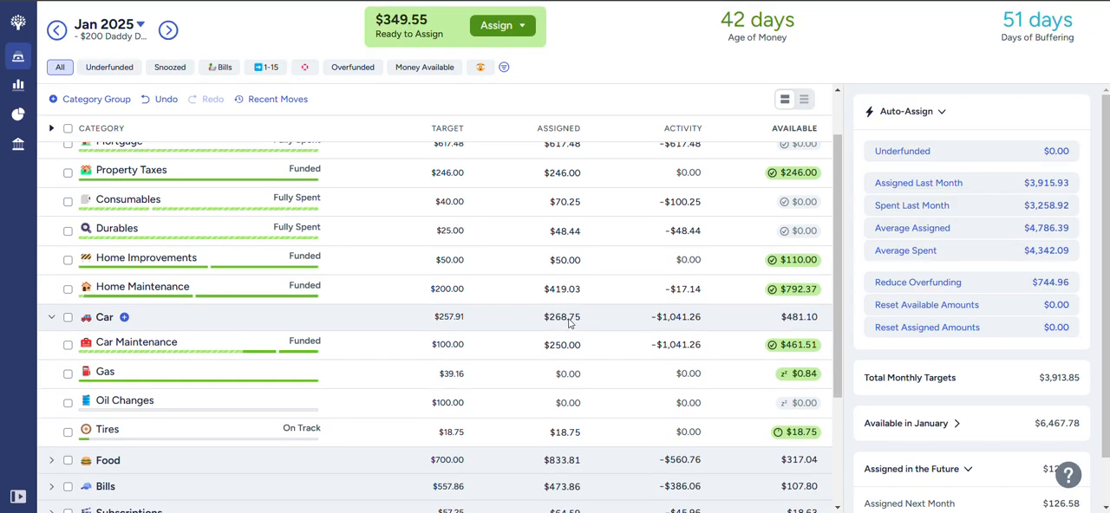
{"action": "left_click", "coordinate": [566, 345]}
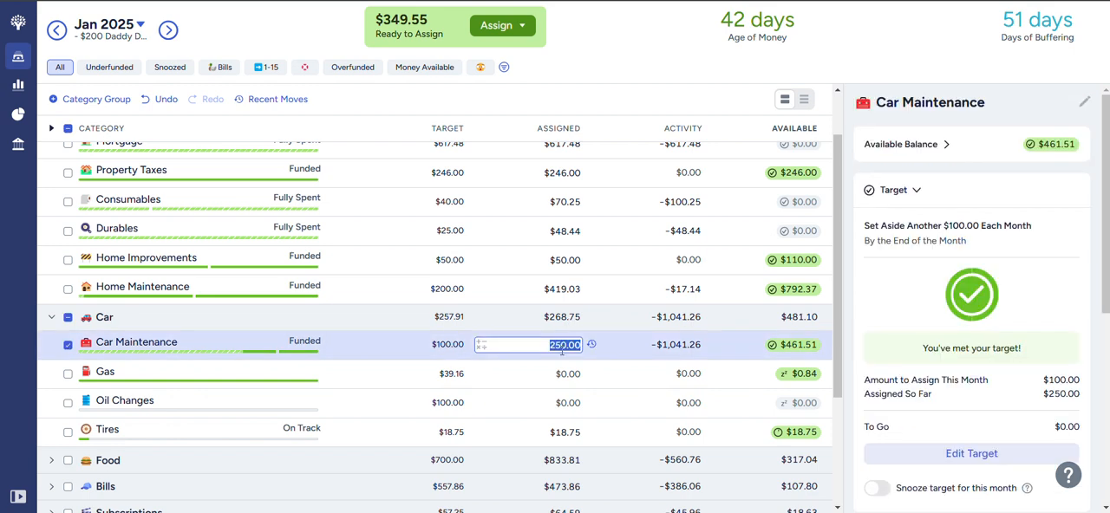
{"action": "type", "text": "+40"}
{"action": "key", "text": "Return"}
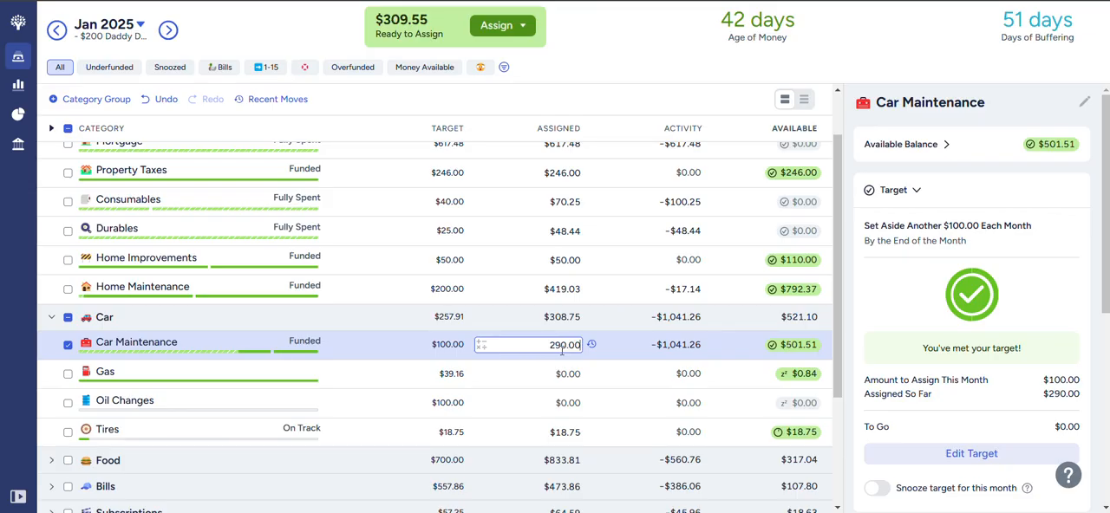
{"action": "left_click", "coordinate": [69, 320]}
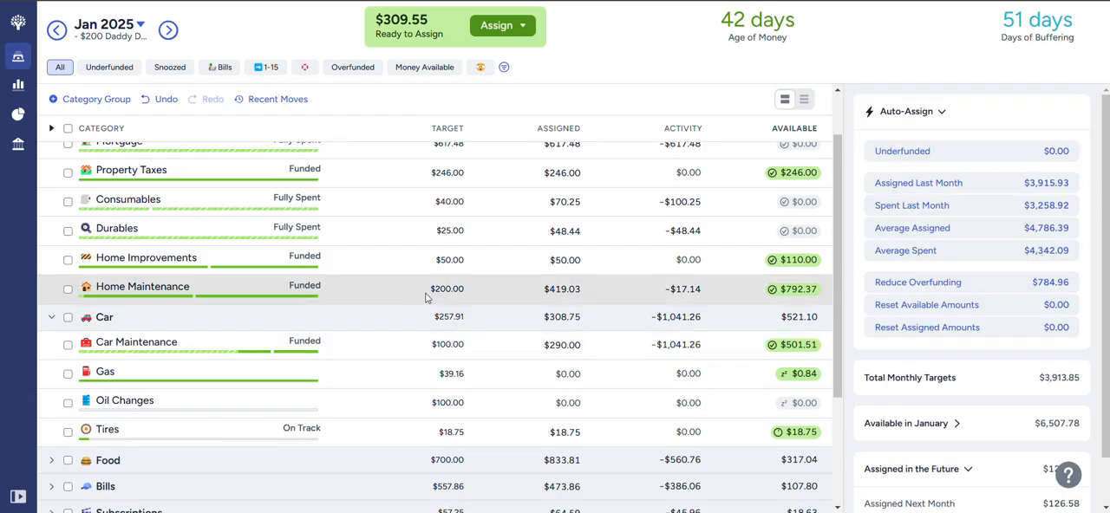
- Add $309.55 to the amount assigned to Home Maintenance and deselect the category
{"action": "left_click", "coordinate": [565, 289]}
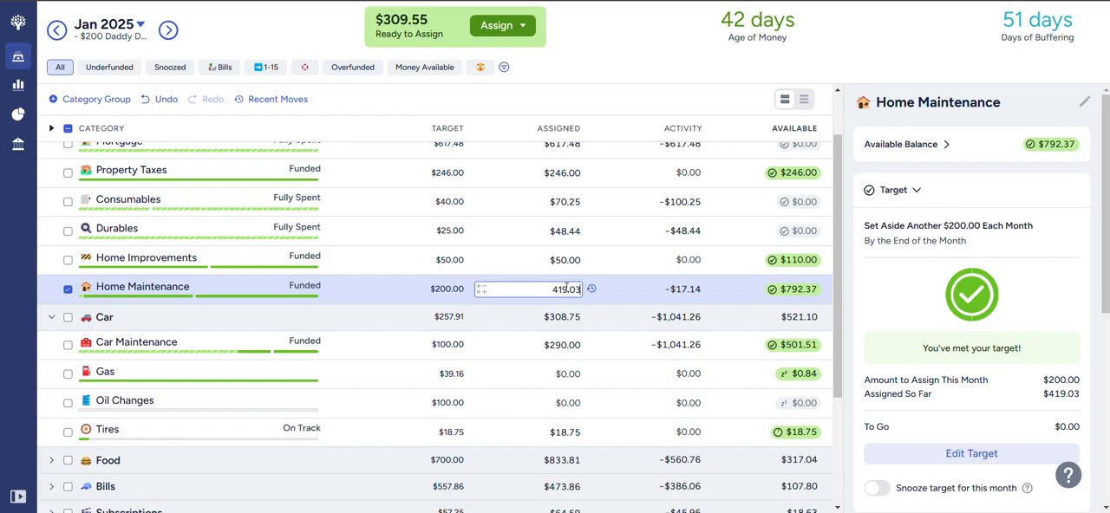
{"action": "type", "text": "+309.55"}
{"action": "key", "text": "Return"}
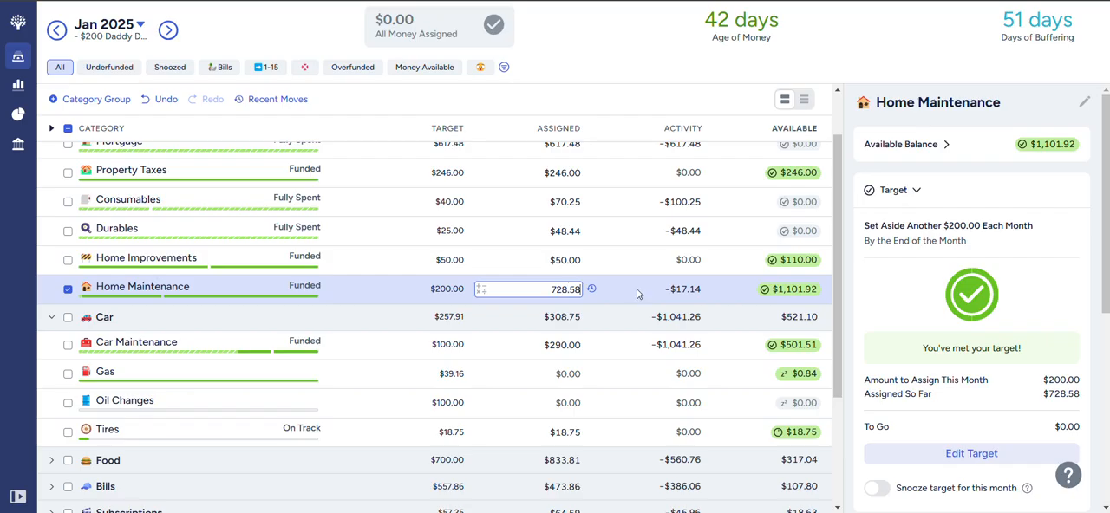
{"action": "mouse_move", "coordinate": [783, 299]}
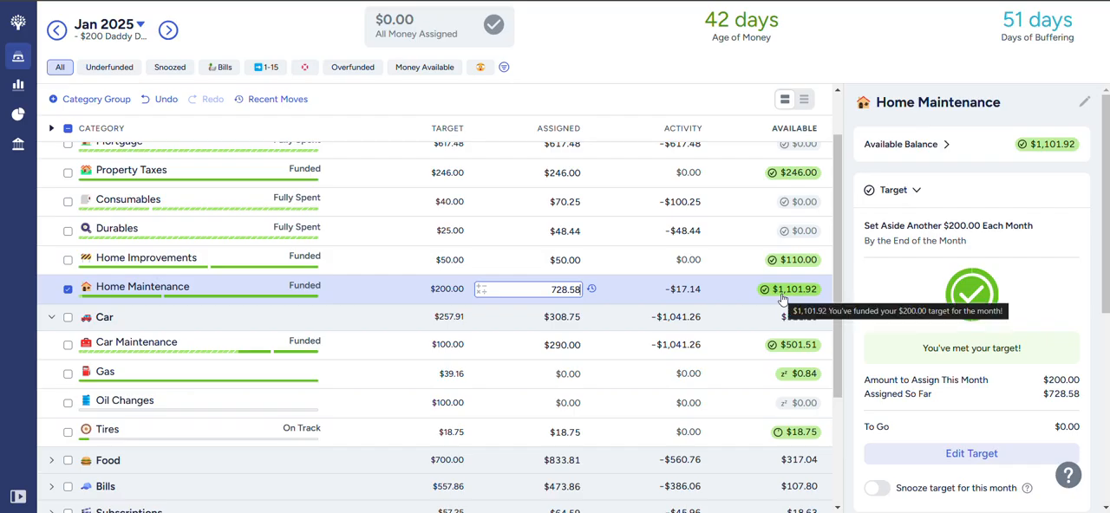
{"action": "left_click", "coordinate": [616, 291]}
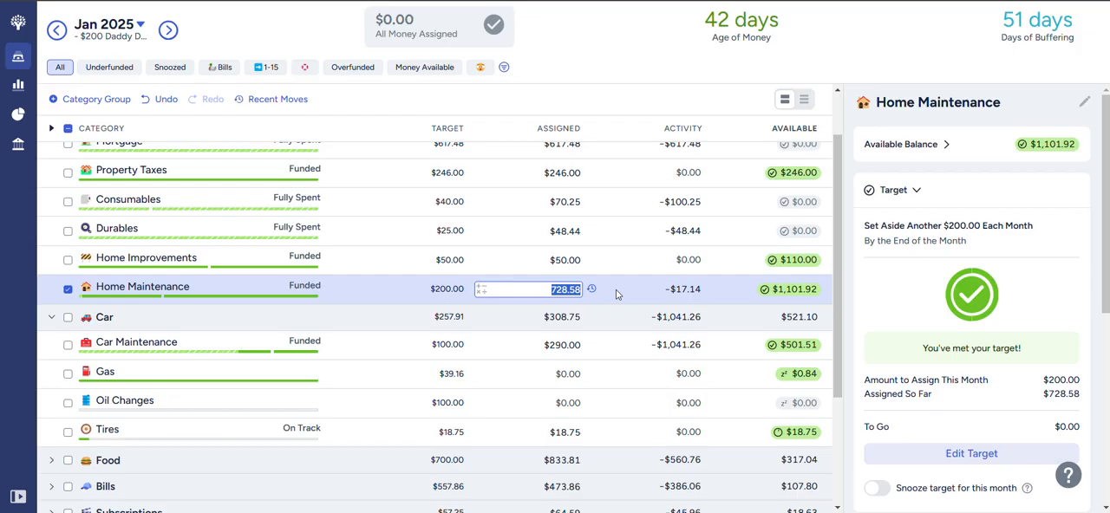
{"action": "left_click", "coordinate": [67, 291]}
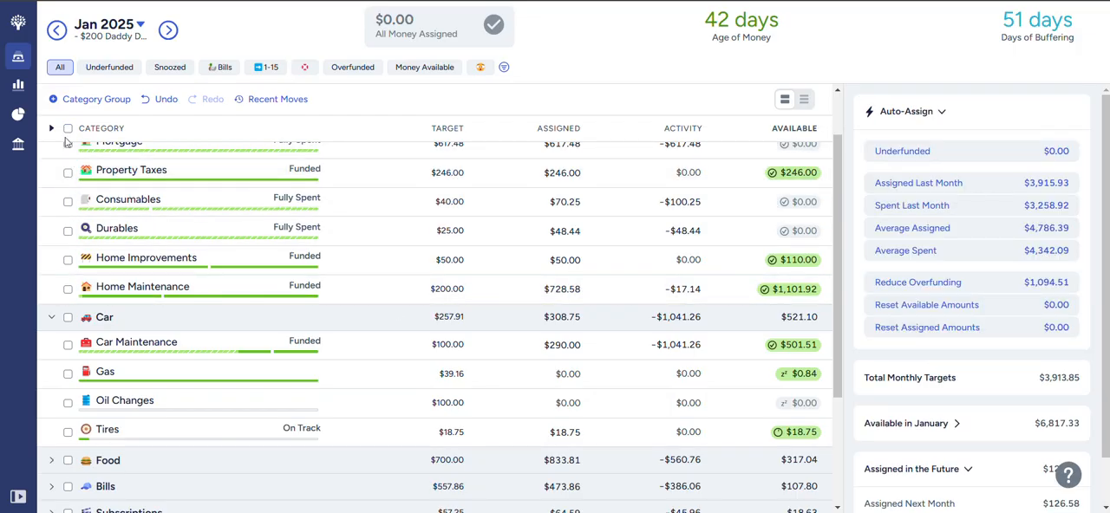
- Collapse all category groups and select every category to check the underfunded amount under Auto-Assign
{"action": "left_click", "coordinate": [51, 129]}
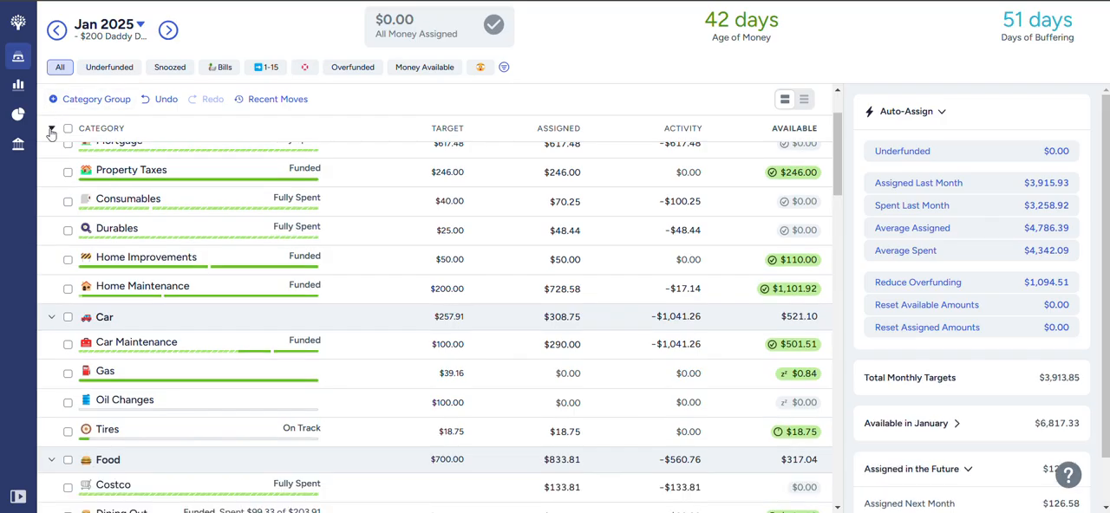
{"action": "left_click", "coordinate": [51, 129]}
{"action": "left_click", "coordinate": [68, 129]}
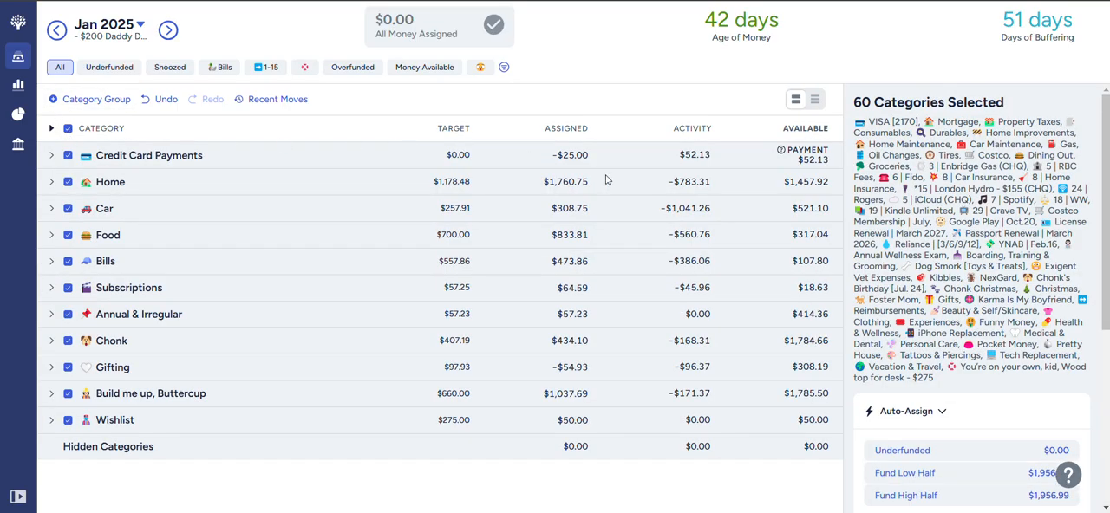
{"action": "scroll", "coordinate": [965, 389], "scroll_direction": "down", "scroll_amount": 2}
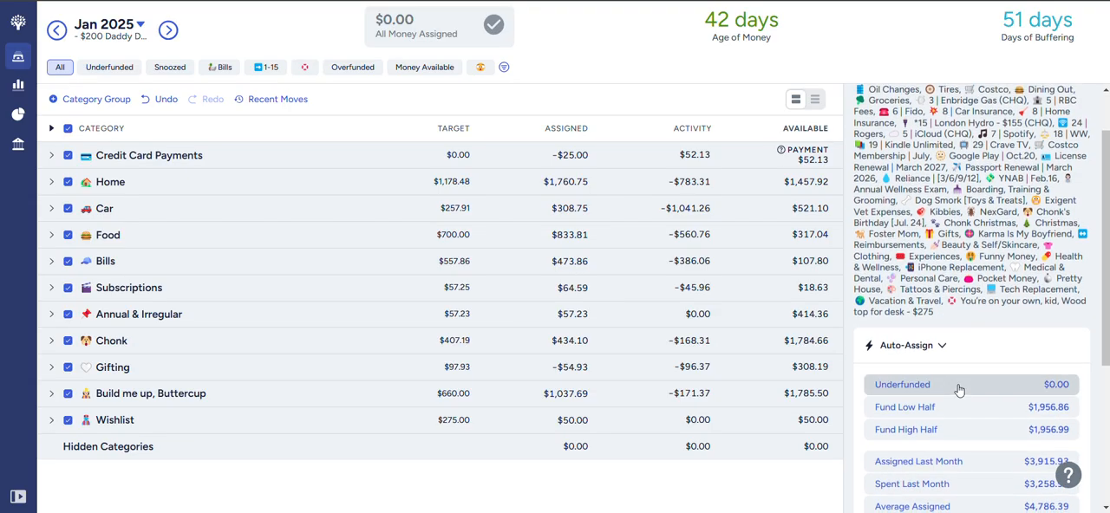
{"action": "scroll", "coordinate": [959, 390], "scroll_direction": "up", "scroll_amount": 2}
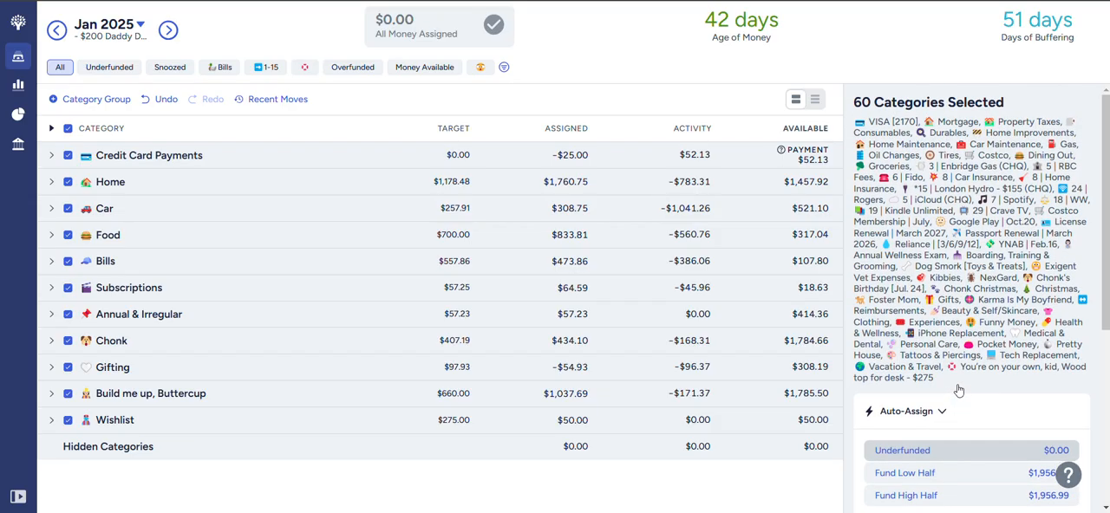